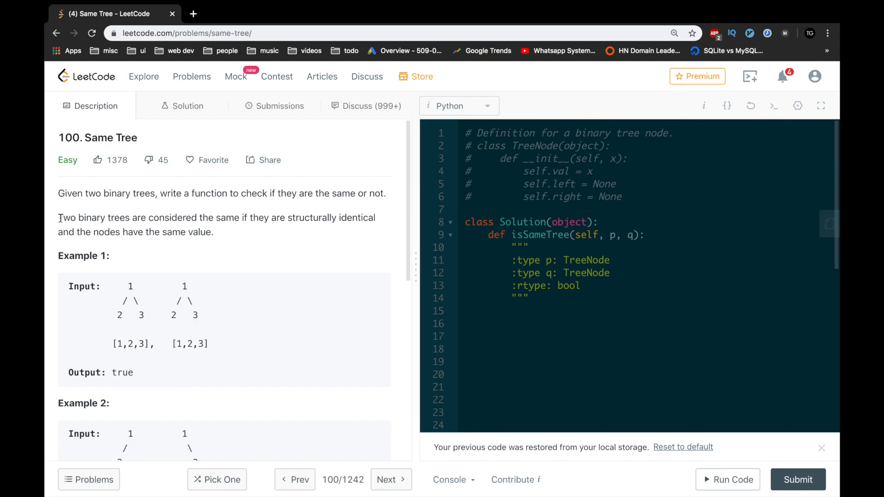
- Highlight the problem's definition: structurally identical trees whose nodes have the same value
{"action": "left_click_drag", "start_coordinate": [60, 218], "coordinate": [238, 221]}
{"action": "double_click", "coordinate": [308, 220]}
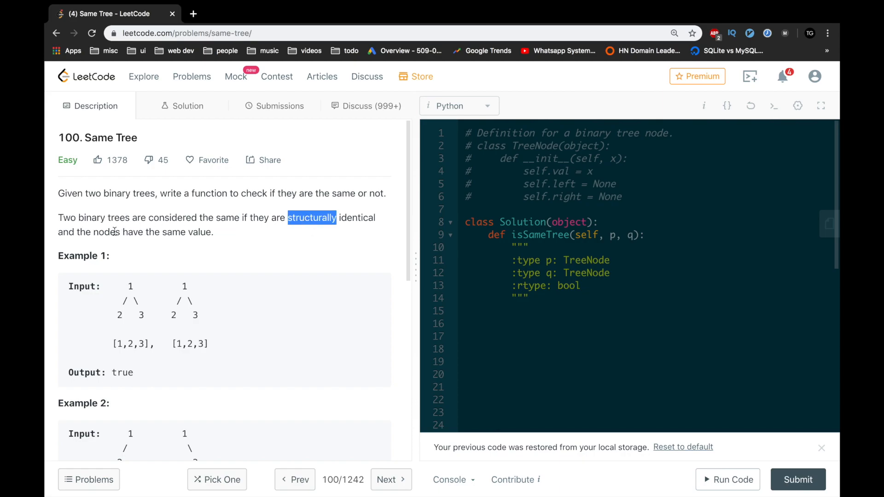
{"action": "left_click_drag", "start_coordinate": [94, 233], "coordinate": [211, 234]}
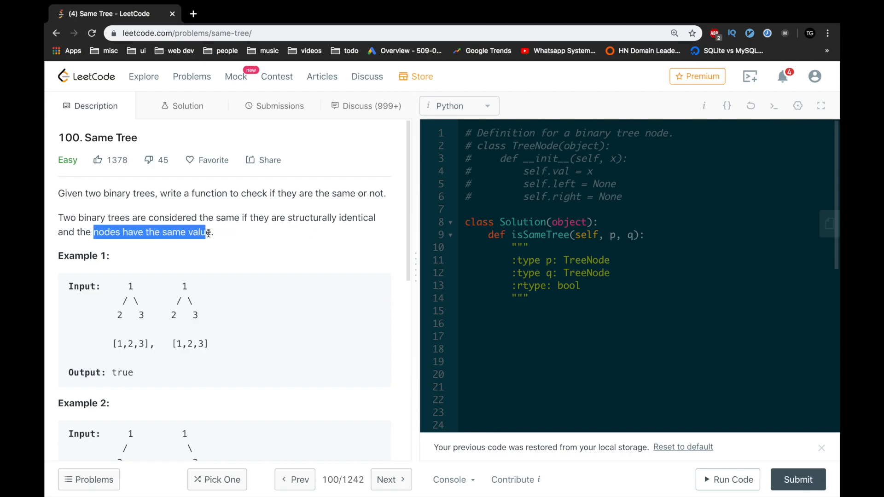
{"action": "left_click", "coordinate": [137, 281]}
{"action": "scroll", "coordinate": [137, 281], "scroll_direction": "down", "scroll_amount": 1}
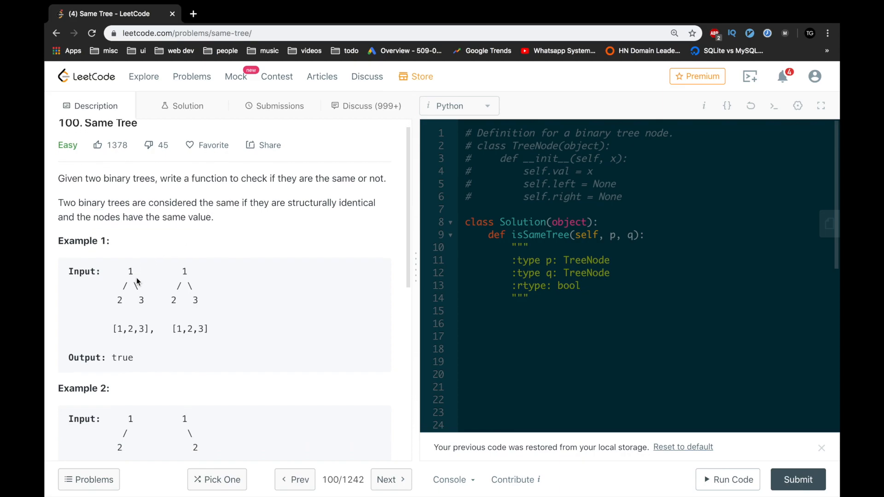
- Walk through Example 1's nodes: roots 1, left child 2 and right child 3 in both trees
{"action": "double_click", "coordinate": [129, 271]}
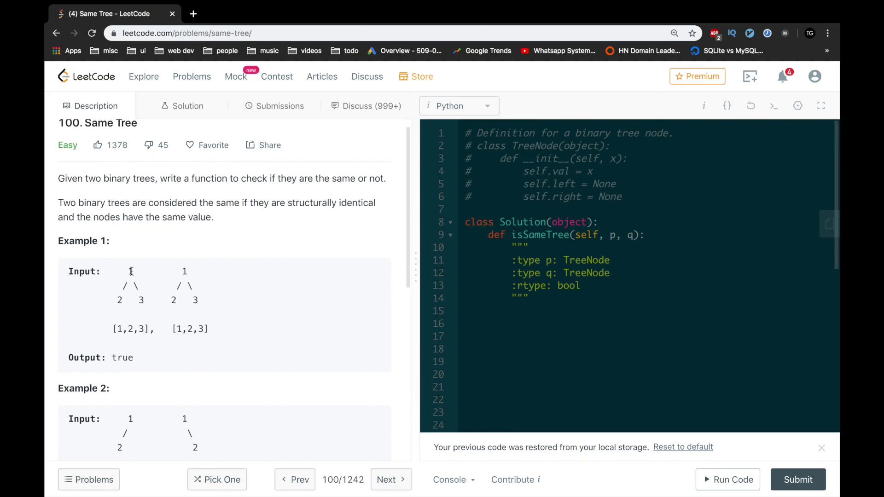
{"action": "double_click", "coordinate": [119, 300]}
{"action": "double_click", "coordinate": [141, 299]}
{"action": "double_click", "coordinate": [185, 272]}
{"action": "left_click", "coordinate": [130, 272]}
{"action": "double_click", "coordinate": [129, 271]}
{"action": "left_click", "coordinate": [130, 272]}
{"action": "double_click", "coordinate": [119, 300]}
{"action": "left_click", "coordinate": [140, 299]}
{"action": "double_click", "coordinate": [139, 300]}
{"action": "left_click", "coordinate": [195, 300]}
{"action": "scroll", "coordinate": [233, 304], "scroll_direction": "down", "scroll_amount": 2}
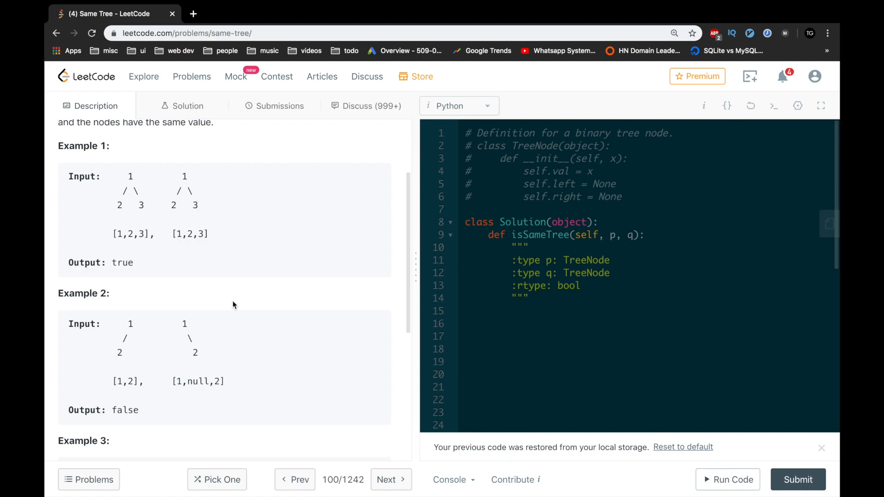
- Point out Example 2's mismatch: left child 2 in the first tree, right child 2 in the second
{"action": "double_click", "coordinate": [129, 324]}
{"action": "left_click", "coordinate": [119, 352]}
{"action": "double_click", "coordinate": [119, 352]}
{"action": "left_click", "coordinate": [135, 334]}
{"action": "double_click", "coordinate": [185, 323]}
{"action": "double_click", "coordinate": [195, 354]}
{"action": "scroll", "coordinate": [145, 391], "scroll_direction": "down", "scroll_amount": 2}
{"action": "scroll", "coordinate": [145, 391], "scroll_direction": "down", "scroll_amount": 1}
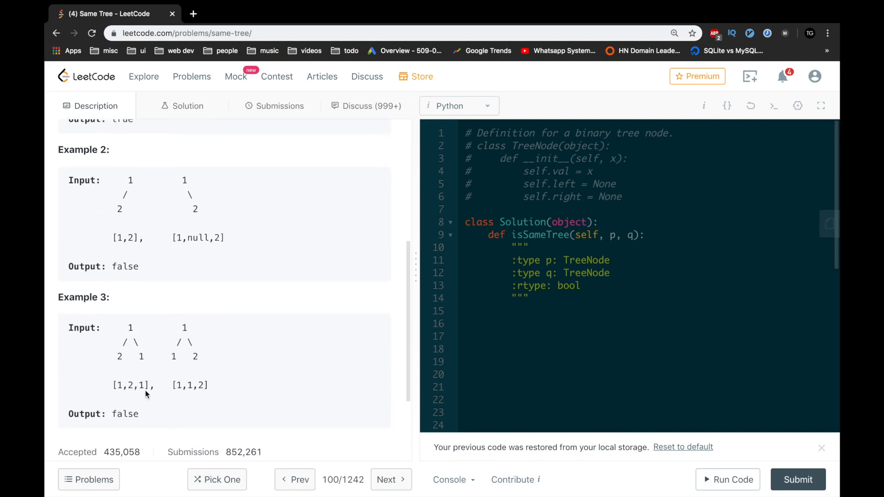
- Point out Example 3's roots and differing children 2 and 1
{"action": "double_click", "coordinate": [129, 328]}
{"action": "left_click", "coordinate": [184, 328]}
{"action": "double_click", "coordinate": [183, 327]}
{"action": "double_click", "coordinate": [120, 356]}
{"action": "double_click", "coordinate": [174, 356]}
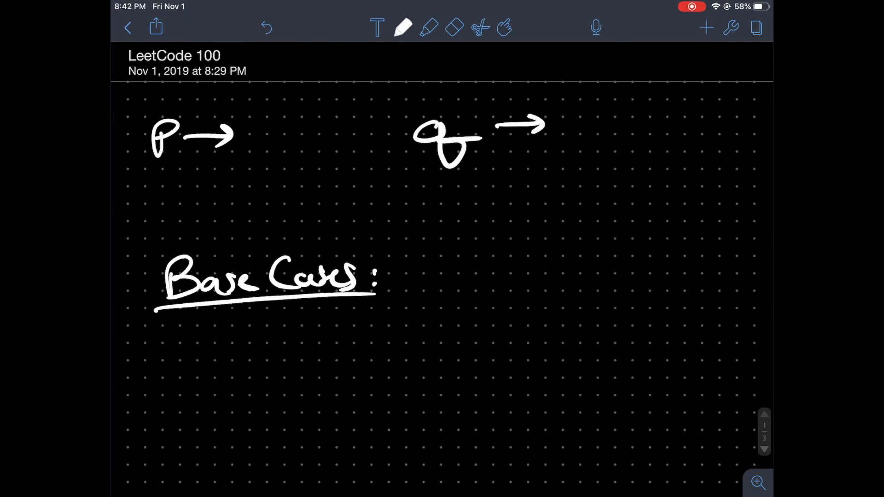
- Double-underline the p and q headings in the Notability note
{"action": "left_click_drag", "start_coordinate": [143, 167], "coordinate": [189, 165]}
{"action": "left_click_drag", "start_coordinate": [438, 177], "coordinate": [480, 179]}
{"action": "left_click", "coordinate": [454, 27]}
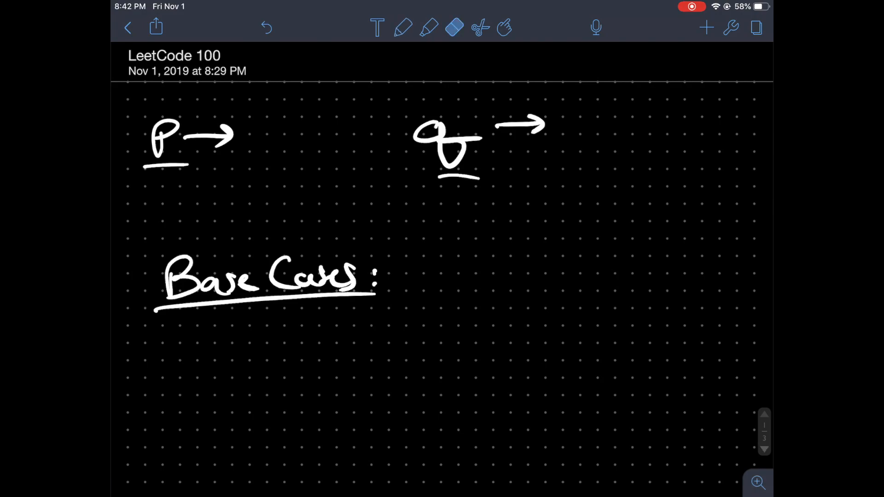
{"action": "left_click", "coordinate": [403, 28]}
{"action": "scroll", "coordinate": [442, 277], "scroll_direction": "down", "scroll_amount": 1}
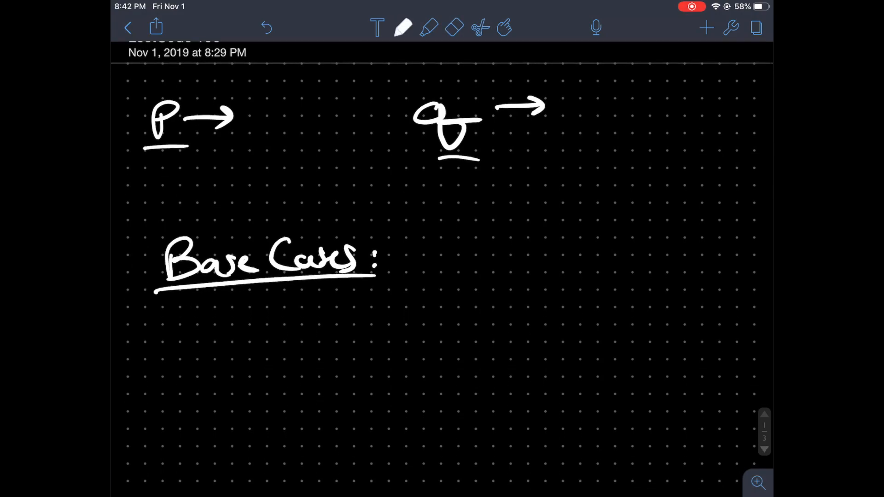
{"action": "scroll", "coordinate": [442, 276], "scroll_direction": "up", "scroll_amount": 1}
{"action": "left_click_drag", "start_coordinate": [149, 164], "coordinate": [180, 163]}
{"action": "left_click_drag", "start_coordinate": [441, 176], "coordinate": [489, 176]}
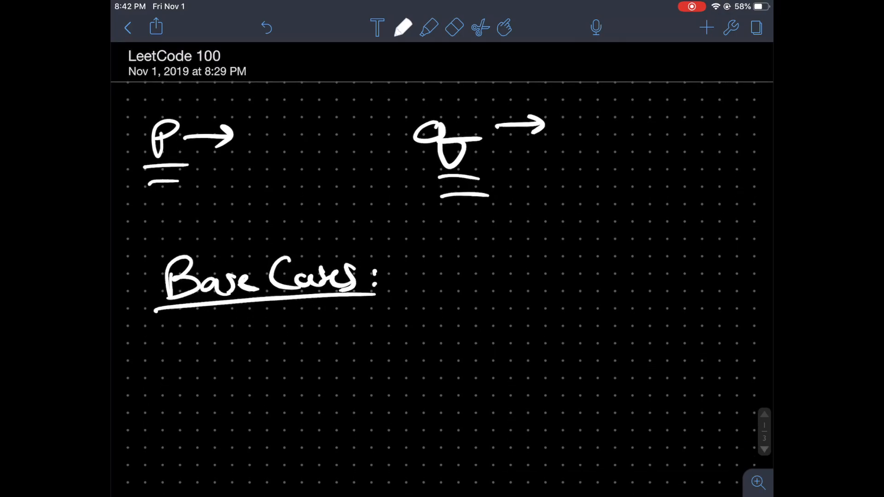
{"action": "scroll", "coordinate": [442, 277], "scroll_direction": "down", "scroll_amount": 2}
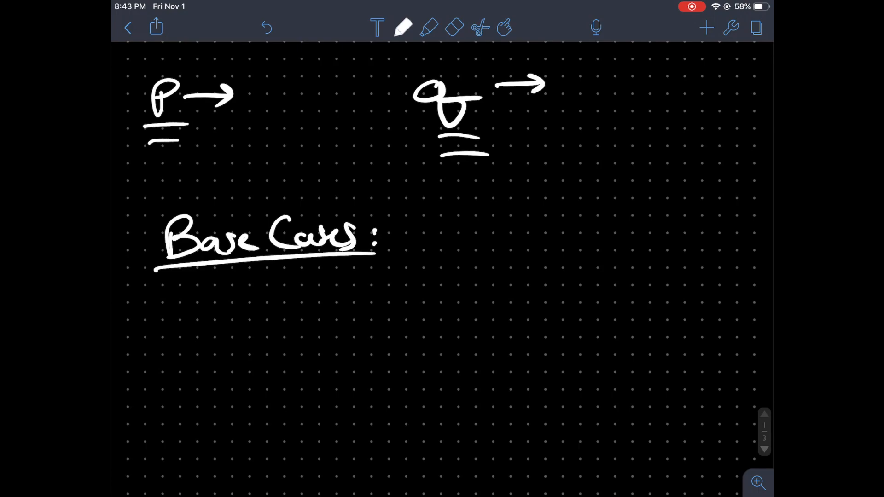
- Handwrite 'p is None + q is None' under Base Cases
{"action": "mouse_move", "coordinate": [253, 290]}
{"action": "left_mouse_down"}
{"action": "mouse_move", "coordinate": [266, 314]}
{"action": "mouse_move", "coordinate": [297, 316]}
{"action": "left_mouse_up"}
{"action": "left_click_drag", "start_coordinate": [303, 297], "coordinate": [308, 320]}
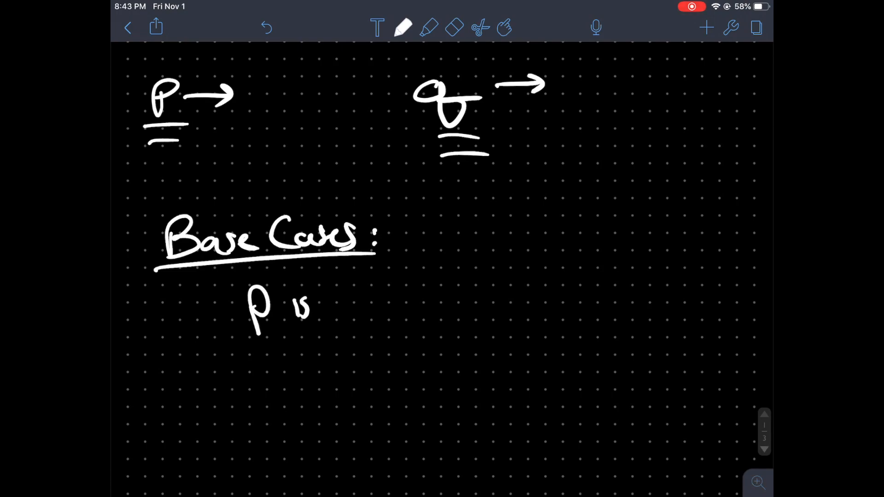
{"action": "mouse_move", "coordinate": [335, 284]}
{"action": "left_mouse_down"}
{"action": "mouse_move", "coordinate": [359, 315]}
{"action": "mouse_move", "coordinate": [454, 293]}
{"action": "left_mouse_up"}
{"action": "mouse_move", "coordinate": [456, 282]}
{"action": "left_mouse_down"}
{"action": "mouse_move", "coordinate": [458, 304]}
{"action": "mouse_move", "coordinate": [528, 318]}
{"action": "left_mouse_up"}
{"action": "mouse_move", "coordinate": [542, 283]}
{"action": "left_mouse_down"}
{"action": "mouse_move", "coordinate": [545, 302]}
{"action": "mouse_move", "coordinate": [558, 303]}
{"action": "mouse_move", "coordinate": [608, 279]}
{"action": "mouse_move", "coordinate": [623, 293]}
{"action": "mouse_move", "coordinate": [653, 287]}
{"action": "left_mouse_up"}
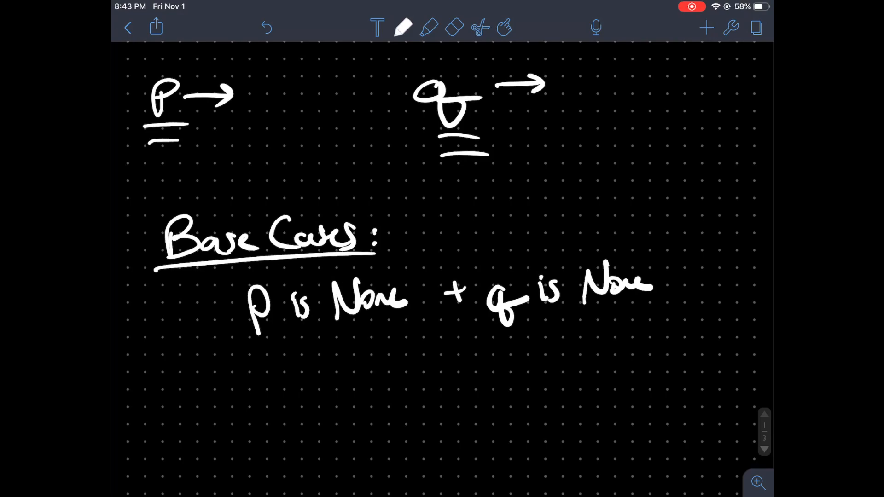
{"action": "mouse_move", "coordinate": [359, 336]}
{"action": "left_mouse_down"}
{"action": "mouse_move", "coordinate": [362, 370]}
{"action": "mouse_move", "coordinate": [385, 331]}
{"action": "mouse_move", "coordinate": [421, 352]}
{"action": "left_mouse_up"}
{"action": "scroll", "coordinate": [442, 277], "scroll_direction": "up", "scroll_amount": 1}
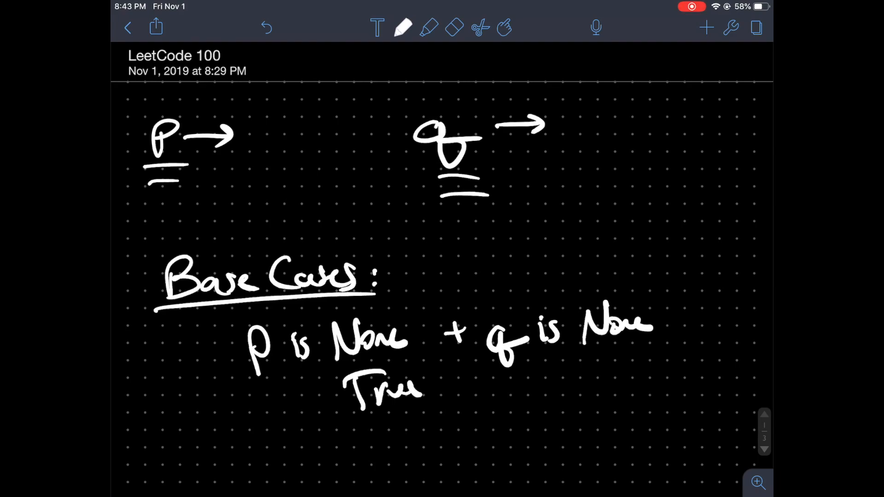
- Sketch a circled 1 beside p and a mark beside q, underline both 'is None' conditions, and begin the second case
{"action": "left_click_drag", "start_coordinate": [280, 110], "coordinate": [280, 155]}
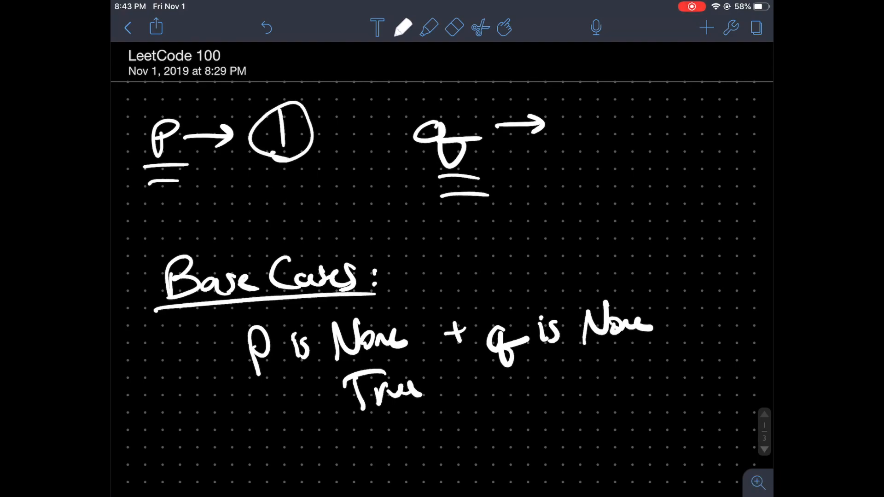
{"action": "left_click_drag", "start_coordinate": [612, 109], "coordinate": [600, 133]}
{"action": "scroll", "coordinate": [442, 276], "scroll_direction": "down", "scroll_amount": 2}
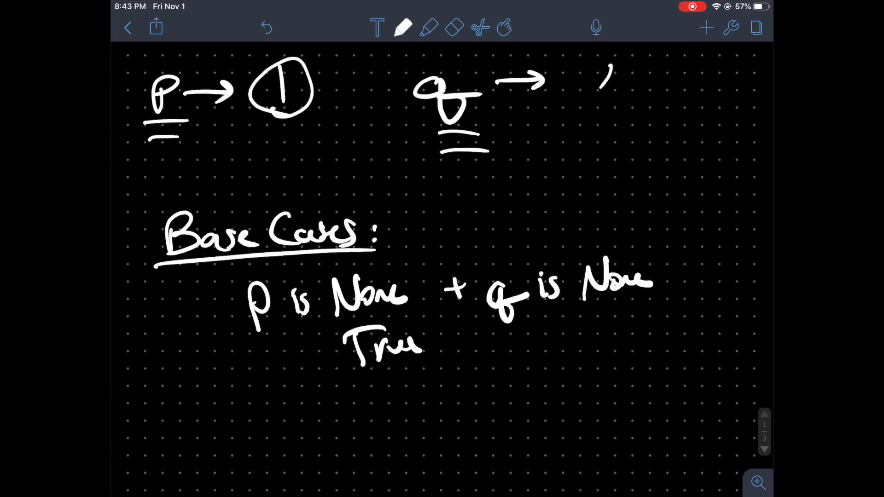
{"action": "mouse_move", "coordinate": [588, 91]}
{"action": "left_mouse_down"}
{"action": "mouse_move", "coordinate": [631, 90]}
{"action": "mouse_move", "coordinate": [627, 104]}
{"action": "left_mouse_up"}
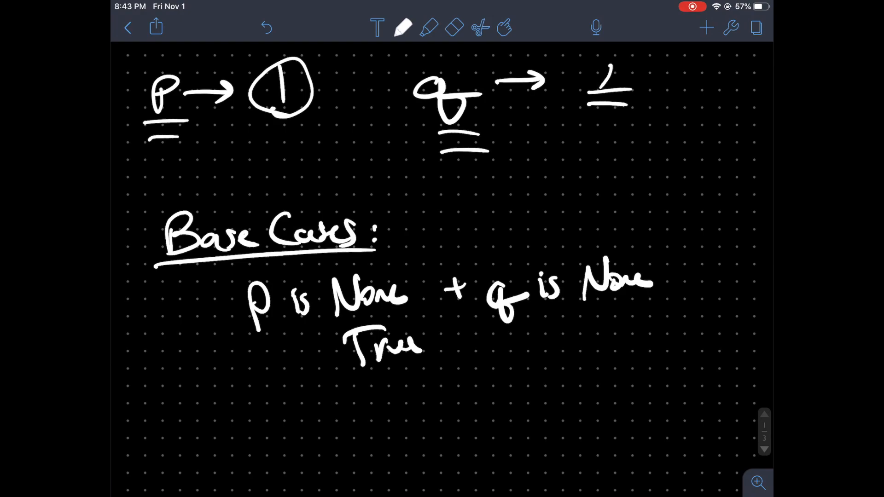
{"action": "left_click_drag", "start_coordinate": [267, 332], "coordinate": [363, 322]}
{"action": "left_click_drag", "start_coordinate": [537, 305], "coordinate": [636, 317]}
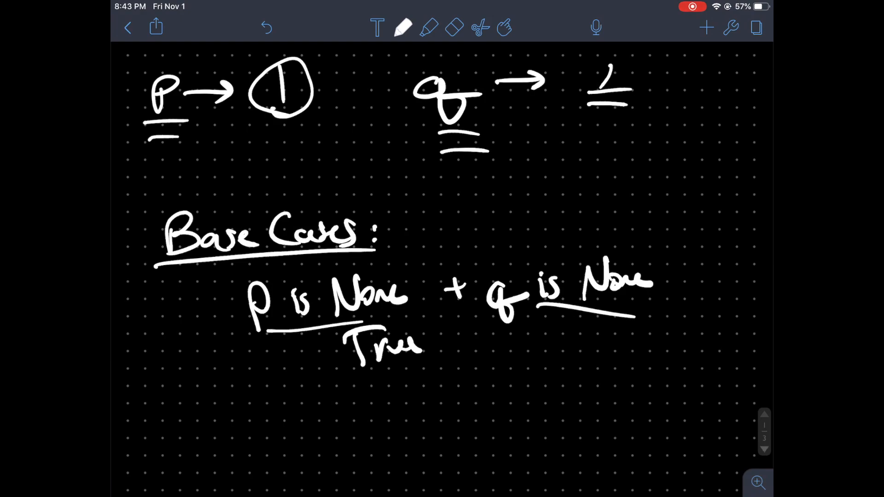
{"action": "scroll", "coordinate": [443, 276], "scroll_direction": "down", "scroll_amount": 1}
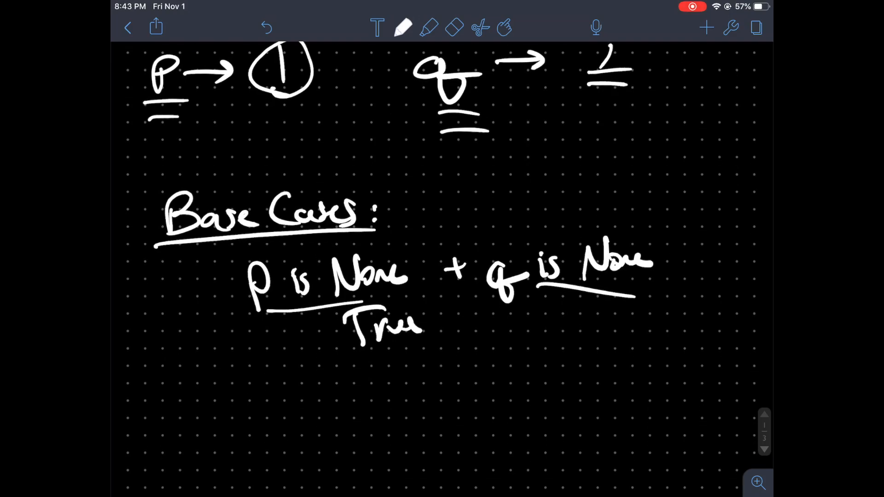
{"action": "mouse_move", "coordinate": [268, 354]}
{"action": "left_mouse_down"}
{"action": "mouse_move", "coordinate": [274, 392]}
{"action": "mouse_move", "coordinate": [290, 373]}
{"action": "left_mouse_up"}
- Handwrite the second case 'p is None + q is Not None' with 'False' beneath it
{"action": "mouse_move", "coordinate": [301, 364]}
{"action": "left_mouse_down"}
{"action": "mouse_move", "coordinate": [317, 377]}
{"action": "mouse_move", "coordinate": [474, 351]}
{"action": "mouse_move", "coordinate": [466, 363]}
{"action": "left_mouse_up"}
{"action": "left_click_drag", "start_coordinate": [490, 344], "coordinate": [499, 368]}
{"action": "left_click_drag", "start_coordinate": [496, 355], "coordinate": [543, 355]}
{"action": "mouse_move", "coordinate": [579, 329]}
{"action": "left_mouse_down"}
{"action": "mouse_move", "coordinate": [604, 322]}
{"action": "mouse_move", "coordinate": [614, 343]}
{"action": "left_mouse_up"}
{"action": "mouse_move", "coordinate": [609, 322]}
{"action": "left_mouse_down"}
{"action": "mouse_move", "coordinate": [625, 345]}
{"action": "mouse_move", "coordinate": [665, 318]}
{"action": "mouse_move", "coordinate": [681, 333]}
{"action": "mouse_move", "coordinate": [699, 333]}
{"action": "left_mouse_up"}
{"action": "mouse_move", "coordinate": [373, 387]}
{"action": "left_mouse_down"}
{"action": "mouse_move", "coordinate": [368, 420]}
{"action": "mouse_move", "coordinate": [408, 406]}
{"action": "left_mouse_up"}
{"action": "left_click_drag", "start_coordinate": [391, 408], "coordinate": [419, 414]}
{"action": "mouse_move", "coordinate": [423, 398]}
{"action": "left_mouse_down"}
{"action": "mouse_move", "coordinate": [430, 413]}
{"action": "mouse_move", "coordinate": [448, 405]}
{"action": "left_mouse_up"}
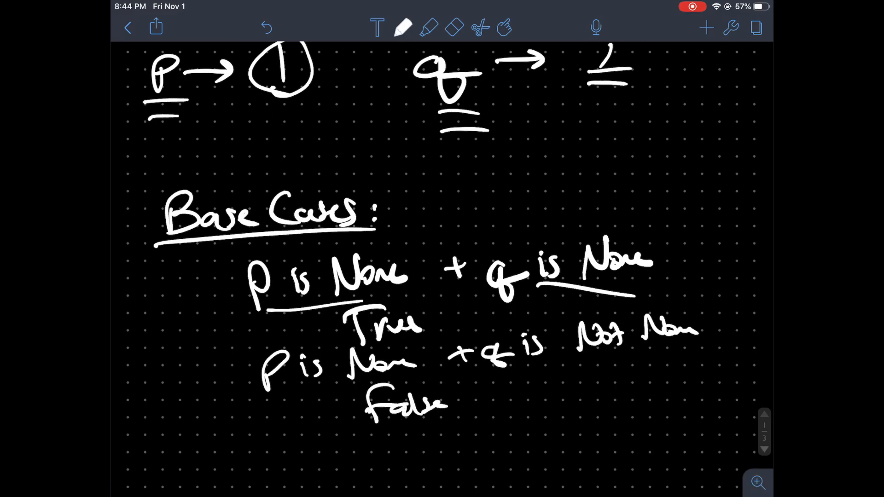
{"action": "scroll", "coordinate": [442, 277], "scroll_direction": "up", "scroll_amount": 3}
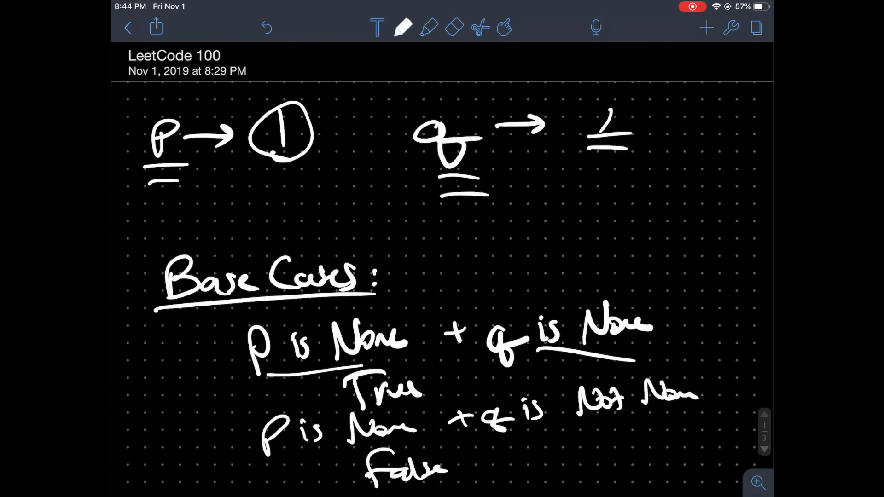
- Erase the old node marks, redraw sketches beside p and q, and arrow the False result
{"action": "left_click", "coordinate": [454, 27]}
{"action": "left_click_drag", "start_coordinate": [594, 125], "coordinate": [614, 148]}
{"action": "mouse_move", "coordinate": [304, 104]}
{"action": "left_mouse_down"}
{"action": "mouse_move", "coordinate": [277, 139]}
{"action": "mouse_move", "coordinate": [276, 159]}
{"action": "left_mouse_up"}
{"action": "left_click", "coordinate": [404, 28]}
{"action": "left_click_drag", "start_coordinate": [580, 118], "coordinate": [574, 159]}
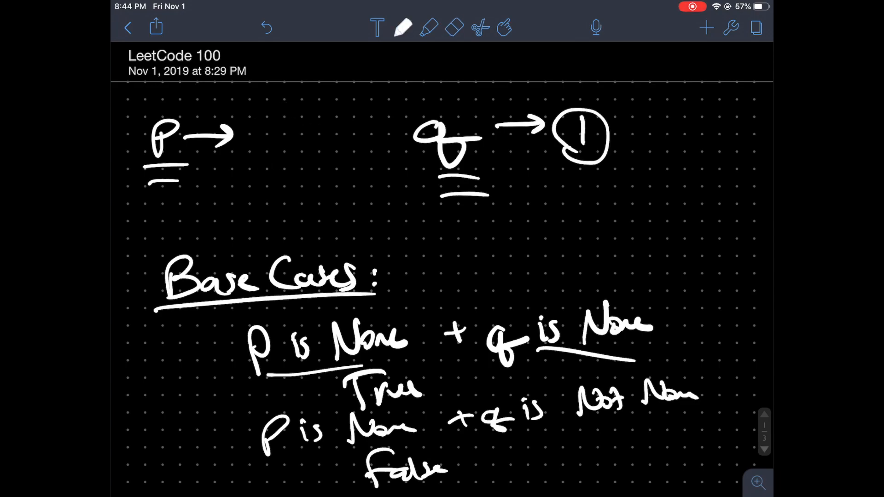
{"action": "left_click_drag", "start_coordinate": [280, 128], "coordinate": [257, 155]}
{"action": "left_click_drag", "start_coordinate": [508, 455], "coordinate": [471, 456]}
{"action": "left_click_drag", "start_coordinate": [485, 446], "coordinate": [484, 475]}
- Erase those sketches and draw a circled 2 beside p and a circled 3 beside q
{"action": "left_click", "coordinate": [454, 29]}
{"action": "left_click_drag", "start_coordinate": [580, 115], "coordinate": [583, 159]}
{"action": "left_click_drag", "start_coordinate": [277, 128], "coordinate": [259, 155]}
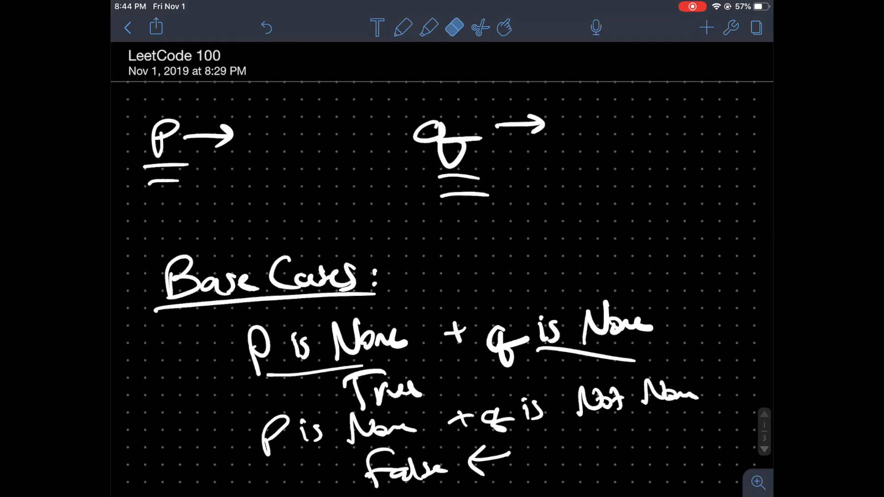
{"action": "scroll", "coordinate": [442, 277], "scroll_direction": "down", "scroll_amount": 1}
{"action": "left_click", "coordinate": [404, 28]}
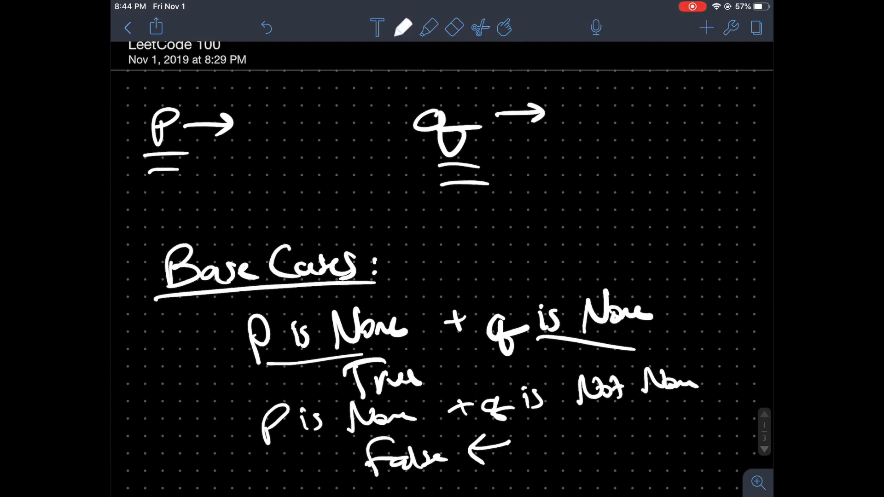
{"action": "mouse_move", "coordinate": [275, 107]}
{"action": "left_mouse_down"}
{"action": "mouse_move", "coordinate": [304, 135]}
{"action": "mouse_move", "coordinate": [269, 145]}
{"action": "left_mouse_up"}
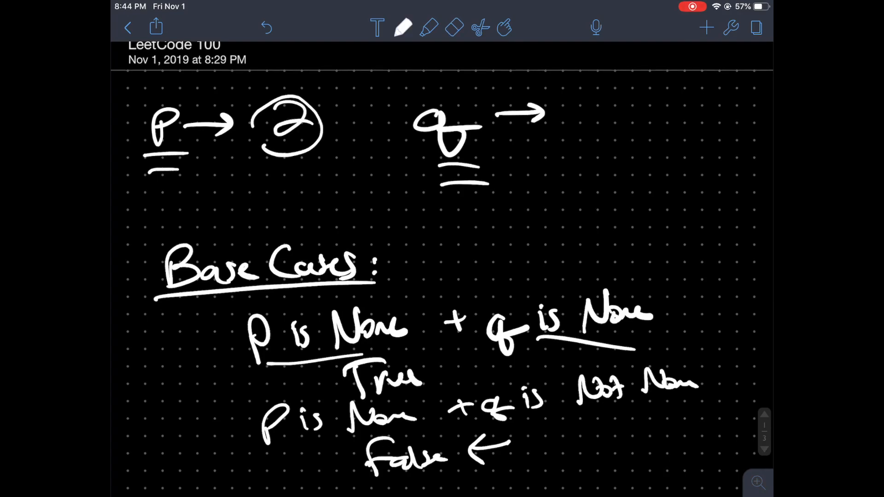
{"action": "left_click_drag", "start_coordinate": [594, 107], "coordinate": [608, 139]}
- Finish the circled 3 beside q and handwrite 'p.val != q.val' with 'False' below
{"action": "left_click_drag", "start_coordinate": [615, 97], "coordinate": [587, 145]}
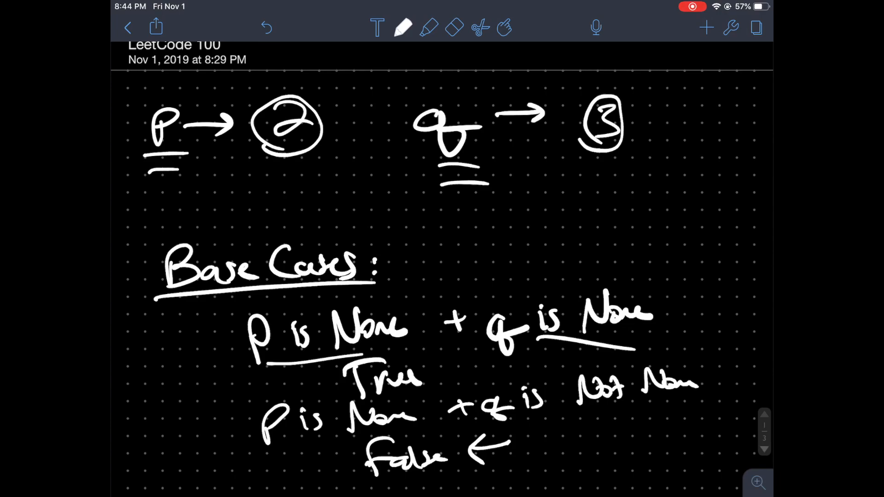
{"action": "scroll", "coordinate": [442, 277], "scroll_direction": "down", "scroll_amount": 2}
{"action": "left_click_drag", "start_coordinate": [304, 496], "coordinate": [300, 496]}
{"action": "scroll", "coordinate": [442, 276], "scroll_direction": "down", "scroll_amount": 1}
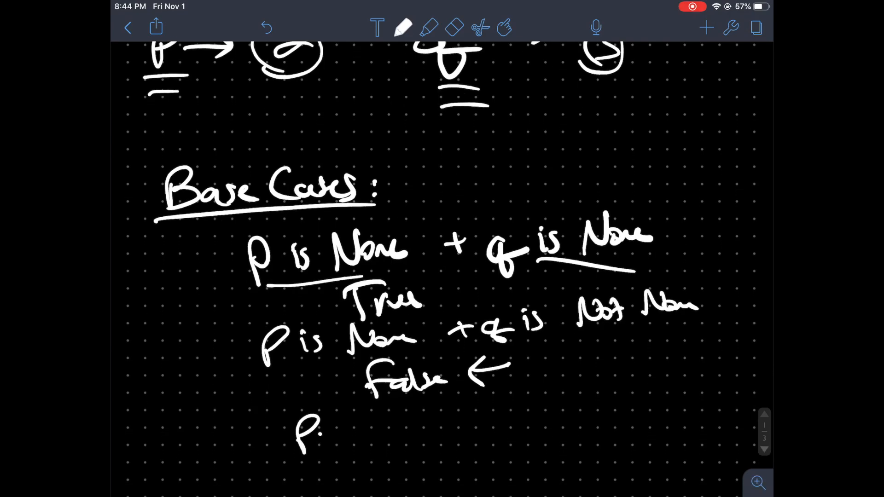
{"action": "left_click_drag", "start_coordinate": [331, 442], "coordinate": [408, 456]}
{"action": "mouse_move", "coordinate": [445, 428]}
{"action": "left_mouse_down"}
{"action": "mouse_move", "coordinate": [447, 449]}
{"action": "mouse_move", "coordinate": [560, 449]}
{"action": "left_mouse_up"}
{"action": "mouse_move", "coordinate": [573, 410]}
{"action": "left_mouse_down"}
{"action": "mouse_move", "coordinate": [618, 404]}
{"action": "mouse_move", "coordinate": [628, 387]}
{"action": "mouse_move", "coordinate": [634, 407]}
{"action": "left_mouse_up"}
{"action": "scroll", "coordinate": [442, 276], "scroll_direction": "down", "scroll_amount": 1}
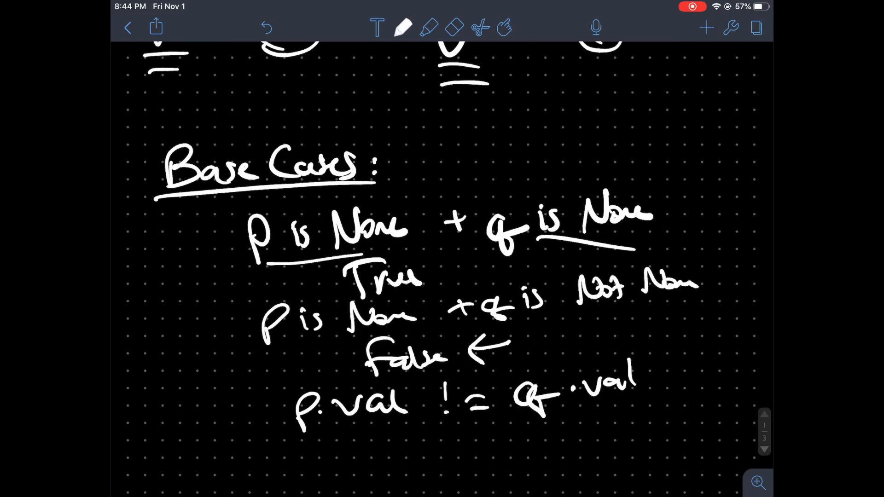
{"action": "mouse_move", "coordinate": [368, 453]}
{"action": "left_mouse_down"}
{"action": "mouse_move", "coordinate": [373, 494]}
{"action": "mouse_move", "coordinate": [398, 449]}
{"action": "mouse_move", "coordinate": [415, 488]}
{"action": "left_mouse_up"}
{"action": "left_click_drag", "start_coordinate": [420, 460], "coordinate": [421, 477]}
{"action": "left_click_drag", "start_coordinate": [420, 442], "coordinate": [422, 467]}
{"action": "mouse_move", "coordinate": [444, 445]}
{"action": "left_mouse_down"}
{"action": "mouse_move", "coordinate": [435, 465]}
{"action": "mouse_move", "coordinate": [464, 462]}
{"action": "left_mouse_up"}
{"action": "scroll", "coordinate": [442, 277], "scroll_direction": "up", "scroll_amount": 3}
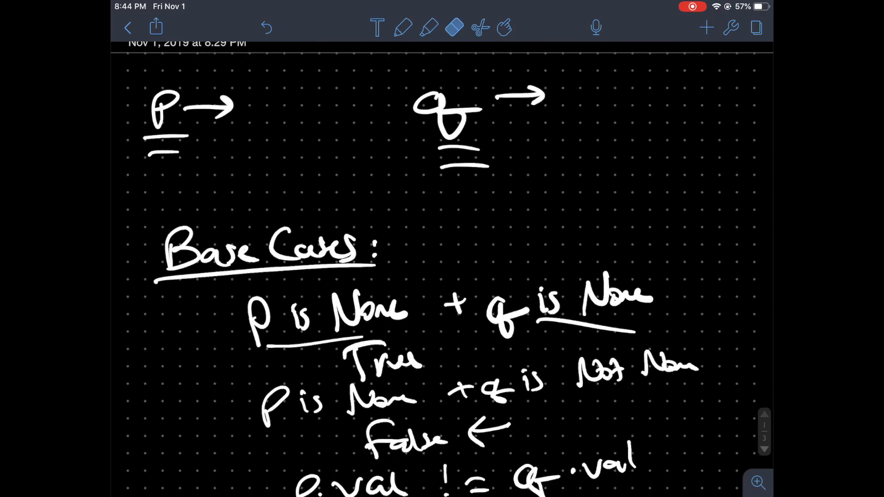
- Sketch p and q as trees rooted at 1 with children 2 and 3
{"action": "left_click", "coordinate": [403, 27]}
{"action": "scroll", "coordinate": [443, 277], "scroll_direction": "down", "scroll_amount": 3}
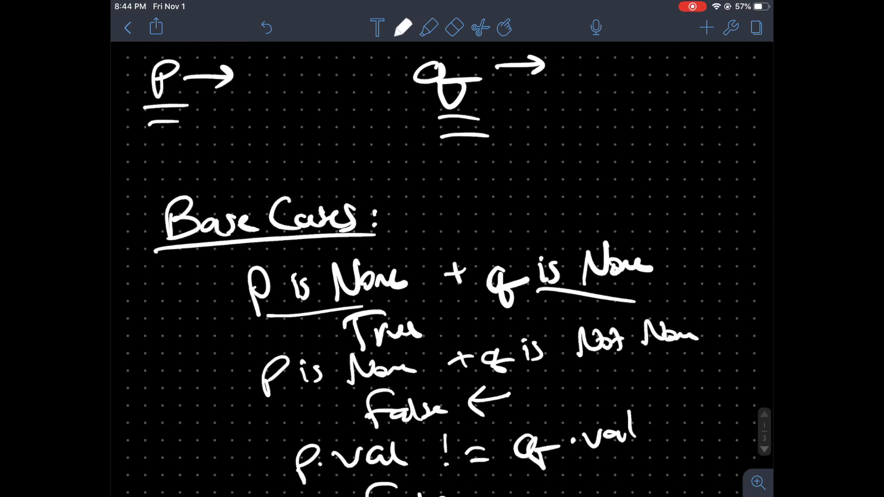
{"action": "scroll", "coordinate": [443, 276], "scroll_direction": "up", "scroll_amount": 4}
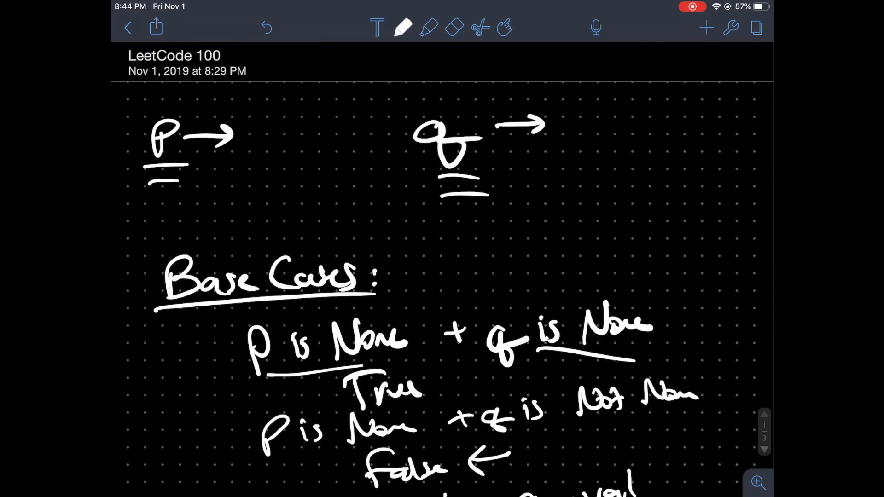
{"action": "left_click_drag", "start_coordinate": [287, 95], "coordinate": [293, 119]}
{"action": "left_click_drag", "start_coordinate": [611, 90], "coordinate": [612, 113]}
{"action": "left_click_drag", "start_coordinate": [276, 137], "coordinate": [250, 192]}
{"action": "mouse_move", "coordinate": [319, 126]}
{"action": "left_mouse_down"}
{"action": "mouse_move", "coordinate": [344, 148]}
{"action": "mouse_move", "coordinate": [344, 195]}
{"action": "left_mouse_up"}
{"action": "mouse_move", "coordinate": [595, 121]}
{"action": "left_mouse_down"}
{"action": "mouse_move", "coordinate": [572, 146]}
{"action": "mouse_move", "coordinate": [580, 182]}
{"action": "left_mouse_up"}
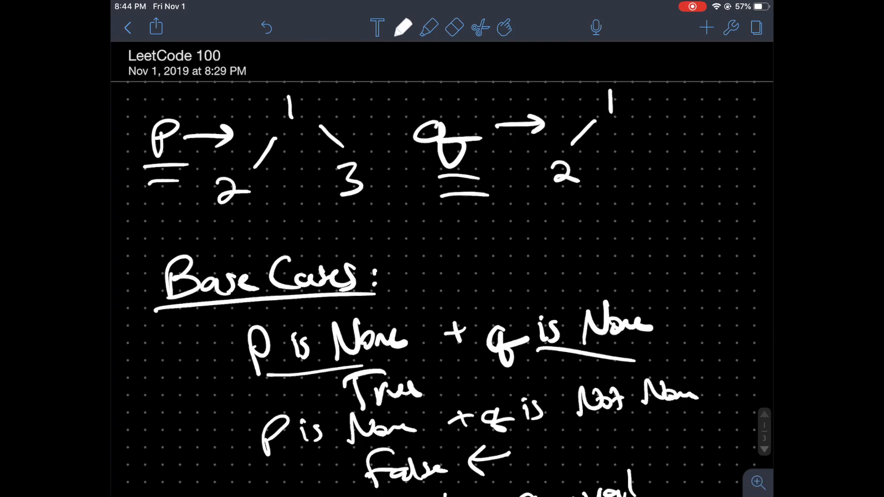
{"action": "mouse_move", "coordinate": [626, 123]}
{"action": "left_mouse_down"}
{"action": "mouse_move", "coordinate": [659, 140]}
{"action": "mouse_move", "coordinate": [662, 169]}
{"action": "mouse_move", "coordinate": [644, 179]}
{"action": "left_mouse_up"}
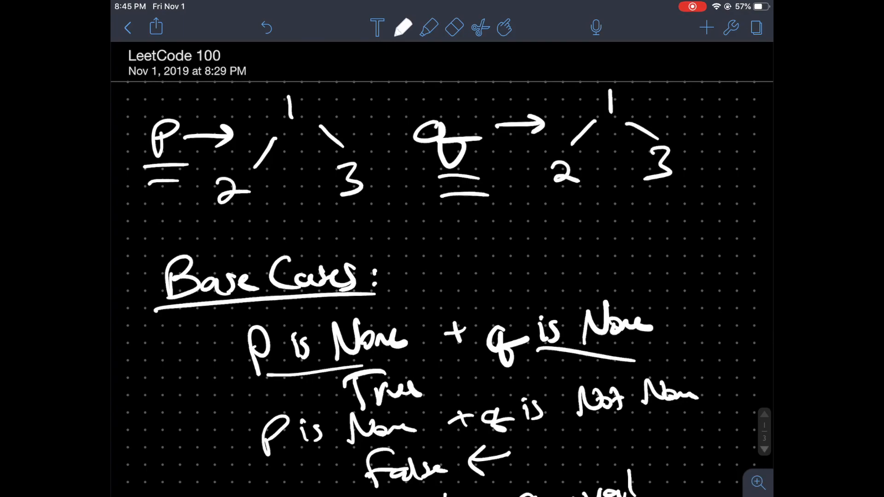
{"action": "scroll", "coordinate": [443, 277], "scroll_direction": "down", "scroll_amount": 5}
{"action": "scroll", "coordinate": [442, 276], "scroll_direction": "down", "scroll_amount": 3}
- Draw arrows before each base case's True/False result
{"action": "left_click_drag", "start_coordinate": [315, 389], "coordinate": [344, 388]}
{"action": "left_click_drag", "start_coordinate": [336, 380], "coordinate": [337, 400]}
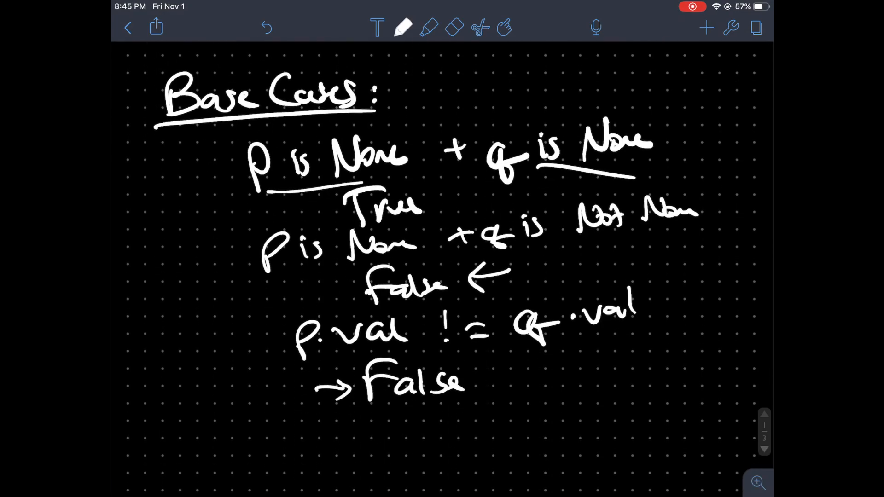
{"action": "mouse_move", "coordinate": [297, 285]}
{"action": "left_mouse_down"}
{"action": "mouse_move", "coordinate": [342, 284]}
{"action": "mouse_move", "coordinate": [329, 297]}
{"action": "left_mouse_up"}
{"action": "left_click_drag", "start_coordinate": [302, 209], "coordinate": [337, 206]}
{"action": "left_click_drag", "start_coordinate": [321, 197], "coordinate": [324, 220]}
{"action": "scroll", "coordinate": [442, 277], "scroll_direction": "up", "scroll_amount": 8}
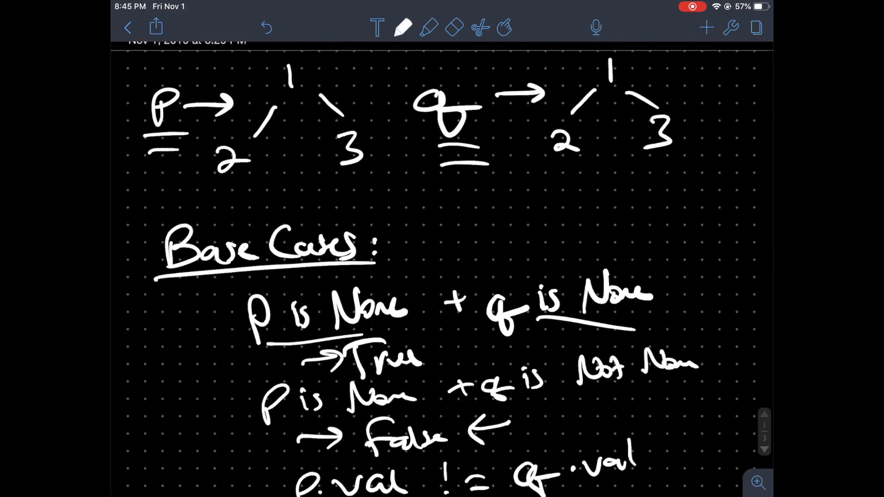
{"action": "left_click_drag", "start_coordinate": [290, 91], "coordinate": [292, 91]}
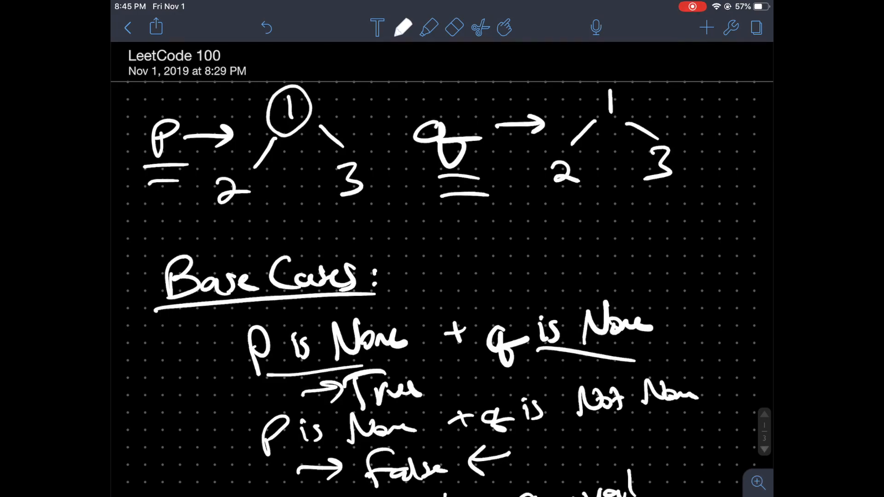
- Circle nodes 1, 2 and 3 in both trees and touch up p's arrow
{"action": "left_click_drag", "start_coordinate": [588, 119], "coordinate": [588, 120]}
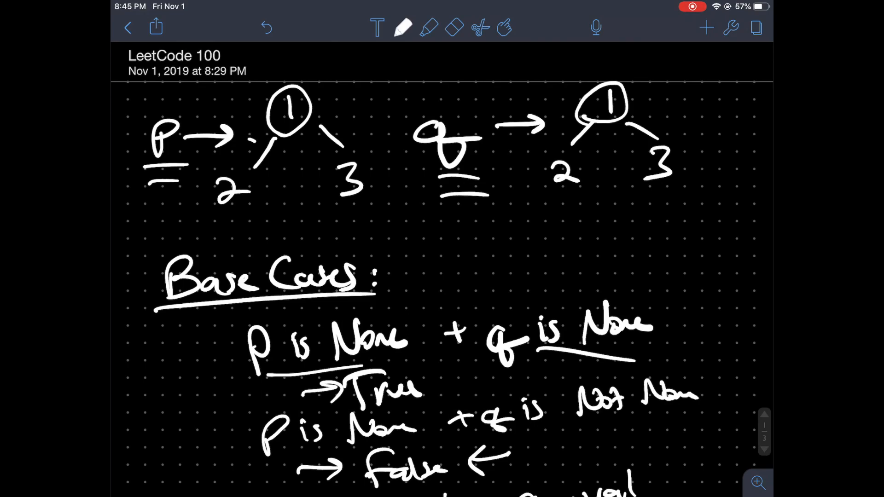
{"action": "left_click_drag", "start_coordinate": [228, 145], "coordinate": [229, 147]}
{"action": "left_click_drag", "start_coordinate": [349, 135], "coordinate": [350, 137]}
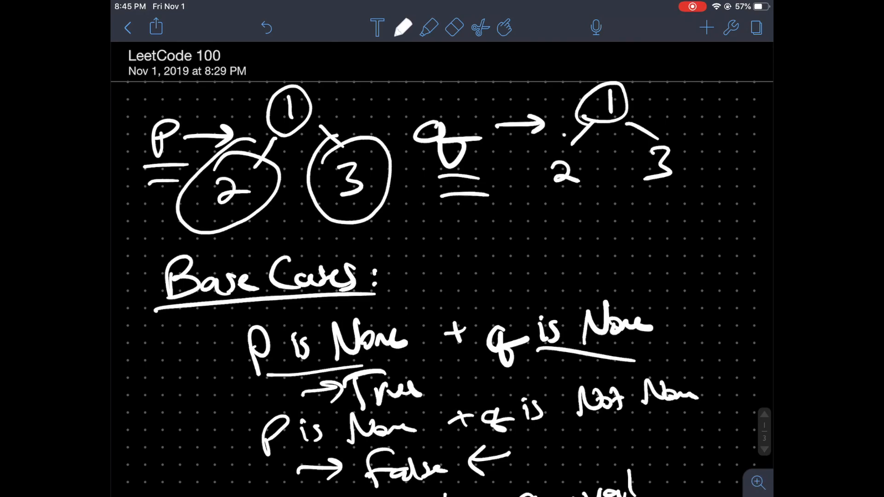
{"action": "left_click_drag", "start_coordinate": [526, 139], "coordinate": [526, 139]}
{"action": "left_click_drag", "start_coordinate": [636, 132], "coordinate": [678, 133]}
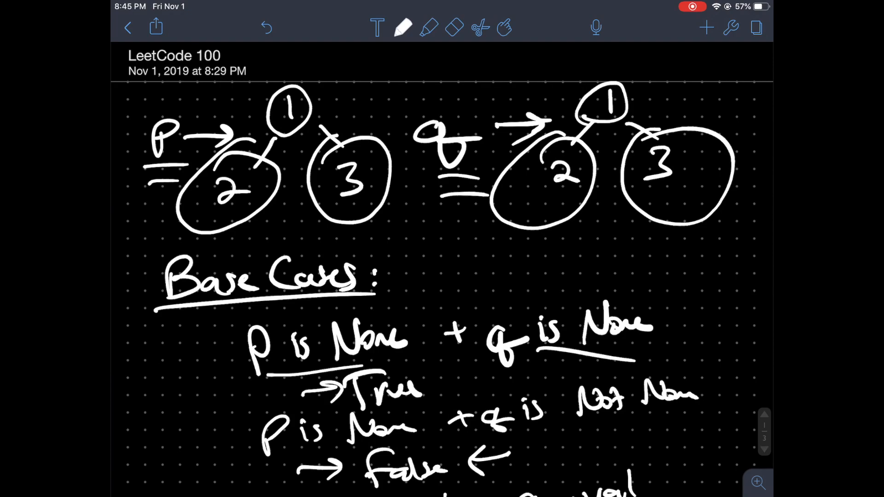
{"action": "left_click_drag", "start_coordinate": [210, 128], "coordinate": [224, 133]}
{"action": "left_click_drag", "start_coordinate": [204, 146], "coordinate": [220, 141]}
- Sketch child branches under the 2 and 3 nodes of both trees
{"action": "mouse_move", "coordinate": [210, 207]}
{"action": "left_mouse_down"}
{"action": "mouse_move", "coordinate": [194, 227]}
{"action": "mouse_move", "coordinate": [240, 220]}
{"action": "left_mouse_up"}
{"action": "left_click_drag", "start_coordinate": [338, 202], "coordinate": [322, 221]}
{"action": "left_click_drag", "start_coordinate": [346, 197], "coordinate": [370, 214]}
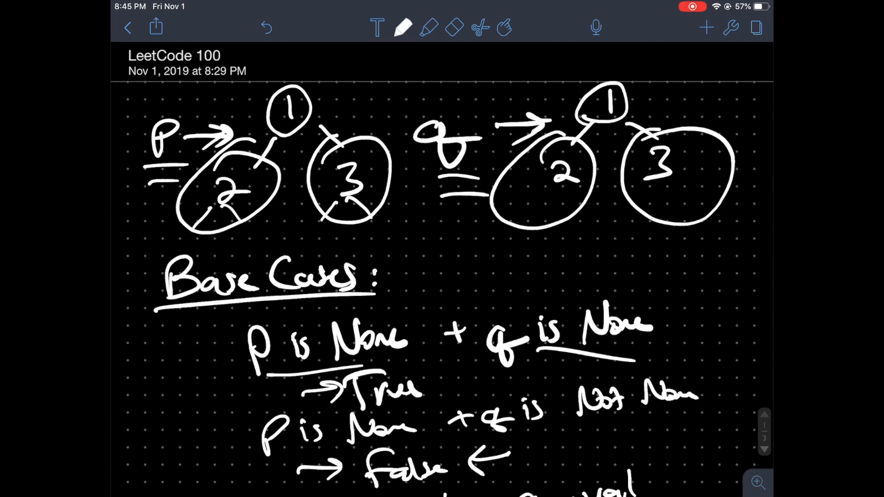
{"action": "mouse_move", "coordinate": [528, 195]}
{"action": "left_mouse_down"}
{"action": "mouse_move", "coordinate": [508, 215]}
{"action": "mouse_move", "coordinate": [561, 215]}
{"action": "left_mouse_up"}
{"action": "mouse_move", "coordinate": [652, 188]}
{"action": "left_mouse_down"}
{"action": "mouse_move", "coordinate": [639, 205]}
{"action": "mouse_move", "coordinate": [690, 207]}
{"action": "left_mouse_up"}
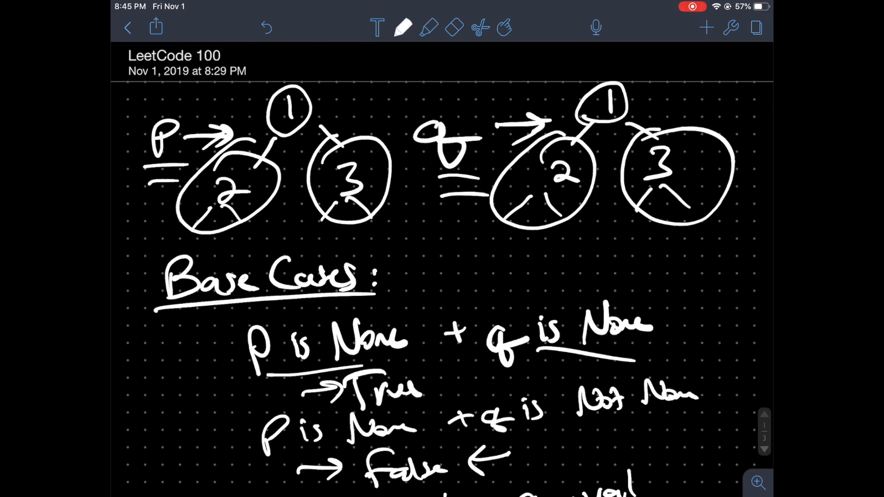
{"action": "scroll", "coordinate": [442, 276], "scroll_direction": "down", "scroll_amount": 5}
{"action": "scroll", "coordinate": [442, 277], "scroll_direction": "down", "scroll_amount": 5}
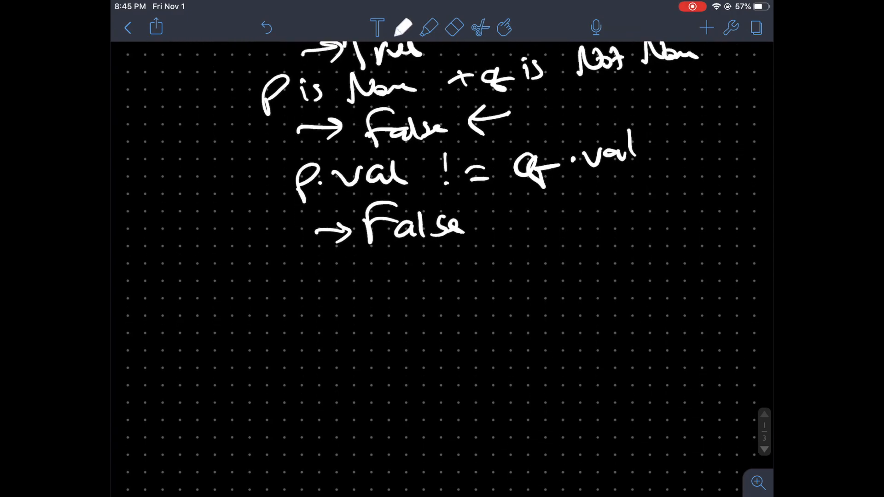
{"action": "scroll", "coordinate": [442, 277], "scroll_direction": "down", "scroll_amount": 5}
{"action": "scroll", "coordinate": [442, 276], "scroll_direction": "down", "scroll_amount": 3}
{"action": "scroll", "coordinate": [442, 276], "scroll_direction": "up", "scroll_amount": 1}
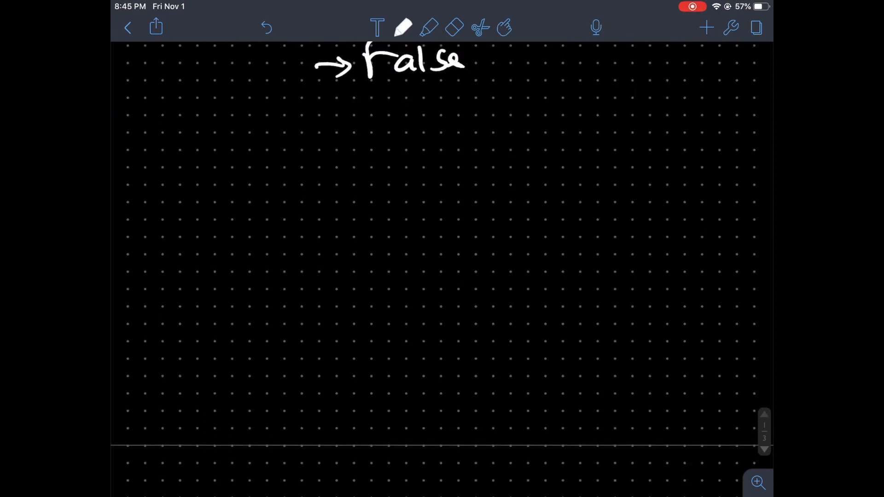
- Draw two new trees below the base cases, each with root 1 and children 2 and 3
{"action": "mouse_move", "coordinate": [285, 116]}
{"action": "left_mouse_down"}
{"action": "mouse_move", "coordinate": [285, 141]}
{"action": "mouse_move", "coordinate": [251, 188]}
{"action": "mouse_move", "coordinate": [250, 219]}
{"action": "left_mouse_up"}
{"action": "left_click_drag", "start_coordinate": [308, 162], "coordinate": [345, 215]}
{"action": "mouse_move", "coordinate": [544, 112]}
{"action": "left_mouse_down"}
{"action": "mouse_move", "coordinate": [550, 137]}
{"action": "mouse_move", "coordinate": [503, 182]}
{"action": "mouse_move", "coordinate": [519, 212]}
{"action": "left_mouse_up"}
{"action": "mouse_move", "coordinate": [565, 145]}
{"action": "left_mouse_down"}
{"action": "mouse_move", "coordinate": [594, 165]}
{"action": "mouse_move", "coordinate": [608, 211]}
{"action": "left_mouse_up"}
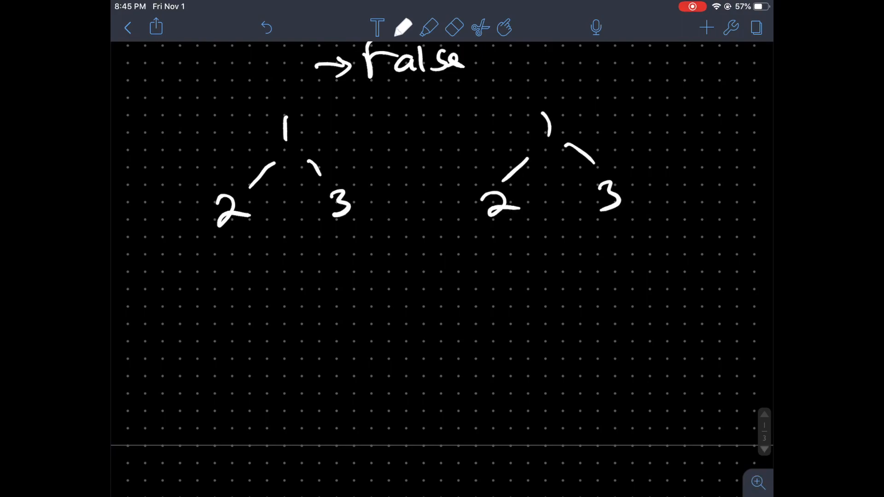
{"action": "left_click_drag", "start_coordinate": [490, 222], "coordinate": [470, 240]}
{"action": "left_click_drag", "start_coordinate": [505, 220], "coordinate": [522, 236]}
- Add empty child branches under the leaf nodes of both trees
{"action": "left_click_drag", "start_coordinate": [218, 234], "coordinate": [195, 255]}
{"action": "left_click_drag", "start_coordinate": [222, 232], "coordinate": [236, 249]}
{"action": "mouse_move", "coordinate": [335, 224]}
{"action": "left_mouse_down"}
{"action": "mouse_move", "coordinate": [318, 250]}
{"action": "mouse_move", "coordinate": [353, 242]}
{"action": "left_mouse_up"}
{"action": "mouse_move", "coordinate": [592, 221]}
{"action": "left_mouse_down"}
{"action": "mouse_move", "coordinate": [579, 237]}
{"action": "mouse_move", "coordinate": [628, 239]}
{"action": "left_mouse_up"}
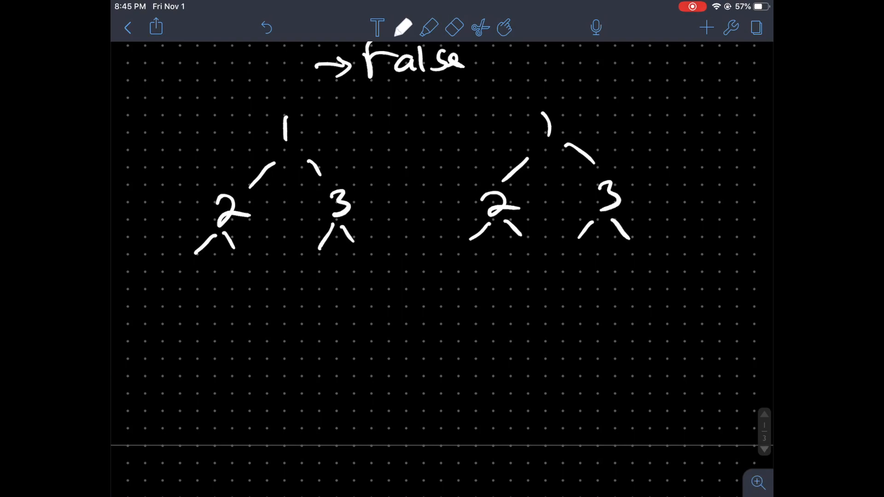
- Label the left tree 'p→' and the right tree 'q→'
{"action": "mouse_move", "coordinate": [164, 121]}
{"action": "left_mouse_down"}
{"action": "mouse_move", "coordinate": [166, 155]}
{"action": "mouse_move", "coordinate": [181, 142]}
{"action": "left_mouse_up"}
{"action": "mouse_move", "coordinate": [184, 133]}
{"action": "left_mouse_down"}
{"action": "mouse_move", "coordinate": [216, 130]}
{"action": "mouse_move", "coordinate": [207, 143]}
{"action": "left_mouse_up"}
{"action": "left_click_drag", "start_coordinate": [439, 123], "coordinate": [451, 163]}
{"action": "left_click_drag", "start_coordinate": [456, 132], "coordinate": [495, 128]}
{"action": "left_click_drag", "start_coordinate": [483, 122], "coordinate": [488, 139]}
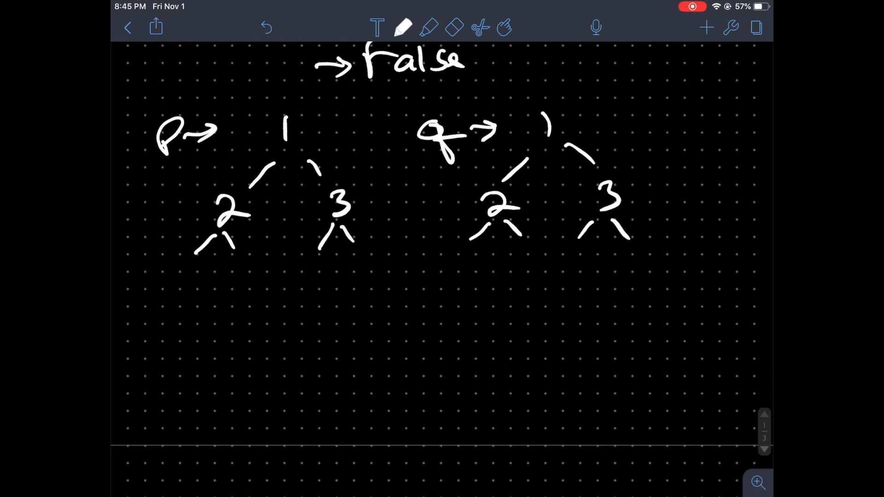
{"action": "scroll", "coordinate": [443, 249], "scroll_direction": "up", "scroll_amount": 8}
{"action": "scroll", "coordinate": [442, 248], "scroll_direction": "up", "scroll_amount": 4}
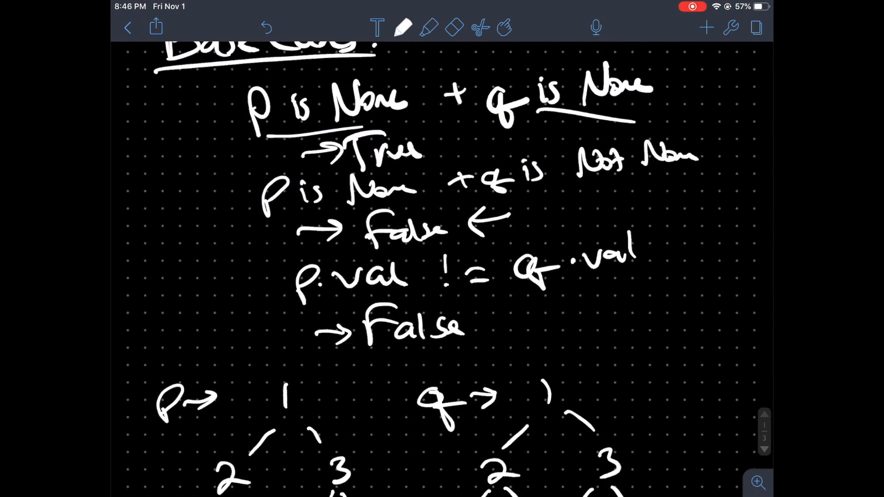
{"action": "left_click_drag", "start_coordinate": [235, 92], "coordinate": [250, 350]}
{"action": "mouse_move", "coordinate": [130, 217]}
{"action": "left_mouse_down"}
{"action": "mouse_move", "coordinate": [151, 242]}
{"action": "mouse_move", "coordinate": [136, 272]}
{"action": "left_mouse_up"}
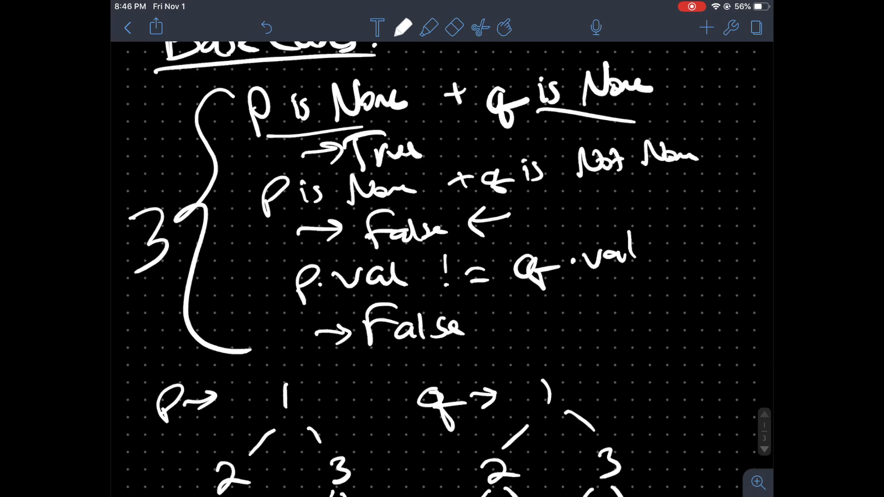
{"action": "scroll", "coordinate": [442, 249], "scroll_direction": "down", "scroll_amount": 1}
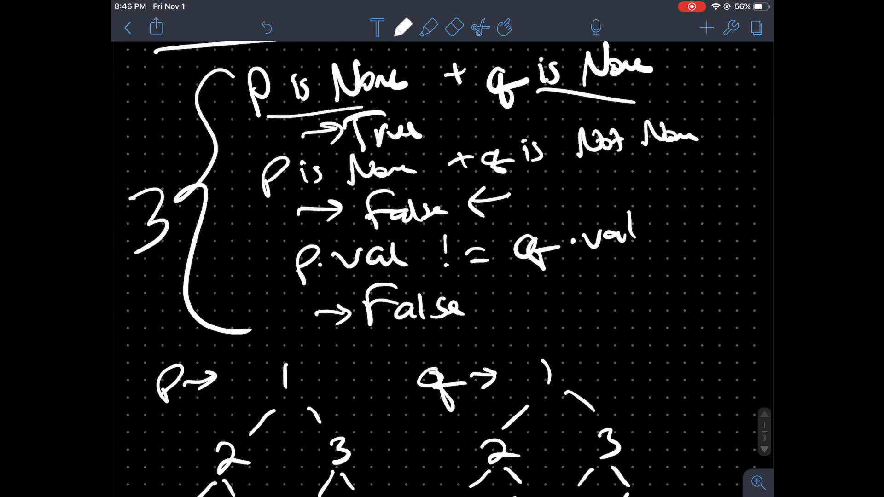
{"action": "scroll", "coordinate": [442, 249], "scroll_direction": "up", "scroll_amount": 2}
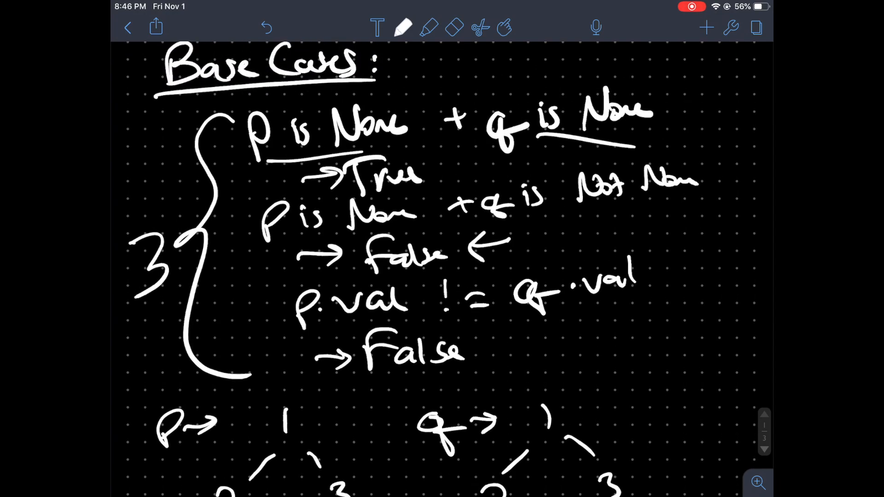
{"action": "scroll", "coordinate": [443, 249], "scroll_direction": "down", "scroll_amount": 6}
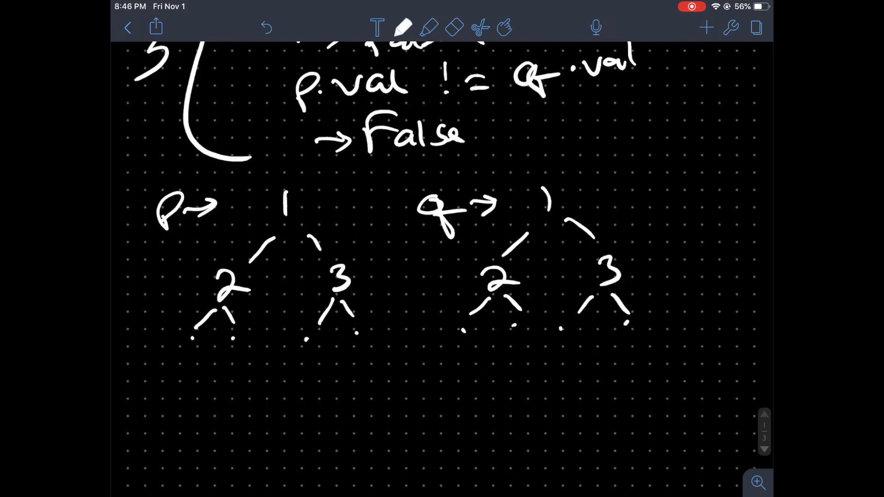
- Circle the root 1 and nodes 2 and 3 in both the p and q trees
{"action": "left_click_drag", "start_coordinate": [283, 185], "coordinate": [285, 228]}
{"action": "left_click_drag", "start_coordinate": [544, 182], "coordinate": [546, 225]}
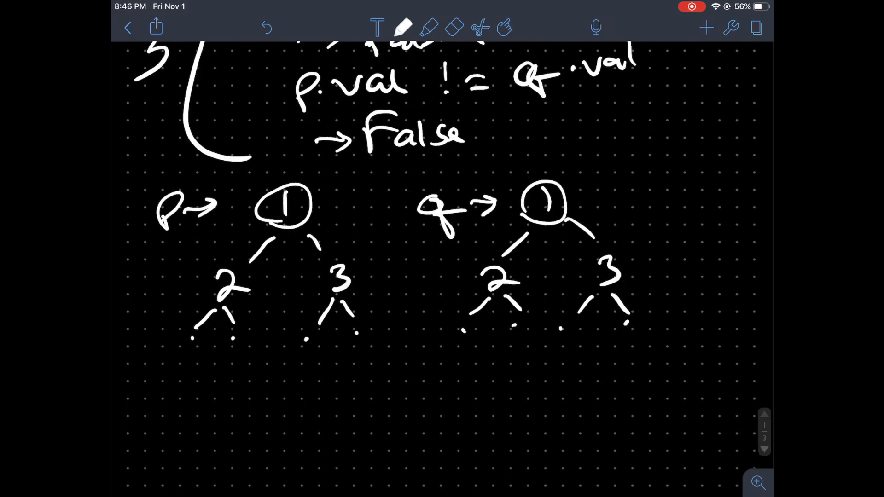
{"action": "scroll", "coordinate": [443, 248], "scroll_direction": "down", "scroll_amount": 3}
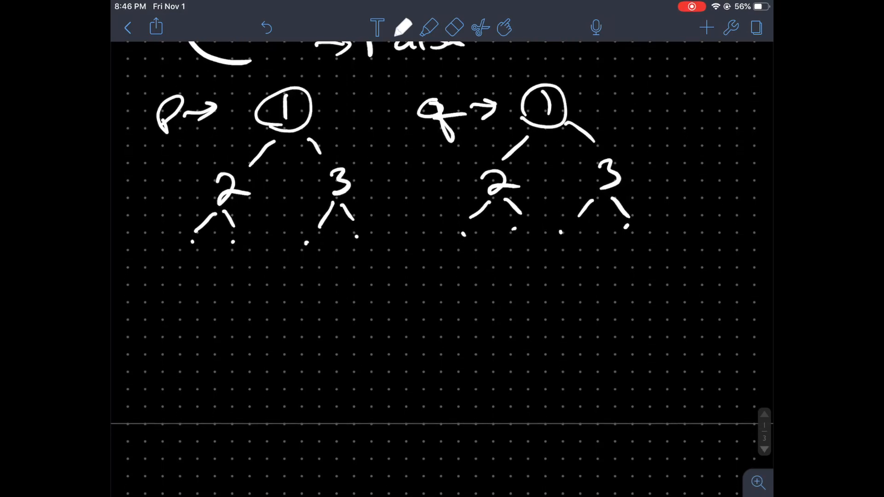
{"action": "left_click_drag", "start_coordinate": [228, 208], "coordinate": [229, 207]}
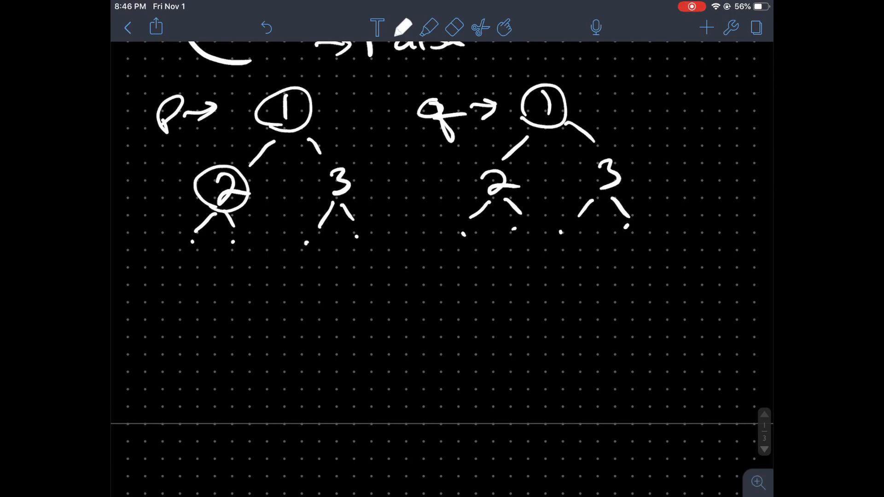
{"action": "left_click_drag", "start_coordinate": [338, 200], "coordinate": [340, 199]}
{"action": "left_click_drag", "start_coordinate": [580, 178], "coordinate": [598, 176]}
{"action": "left_click_drag", "start_coordinate": [497, 166], "coordinate": [498, 167]}
{"action": "left_click_drag", "start_coordinate": [601, 152], "coordinate": [603, 153]}
{"action": "left_click_drag", "start_coordinate": [450, 281], "coordinate": [450, 283]}
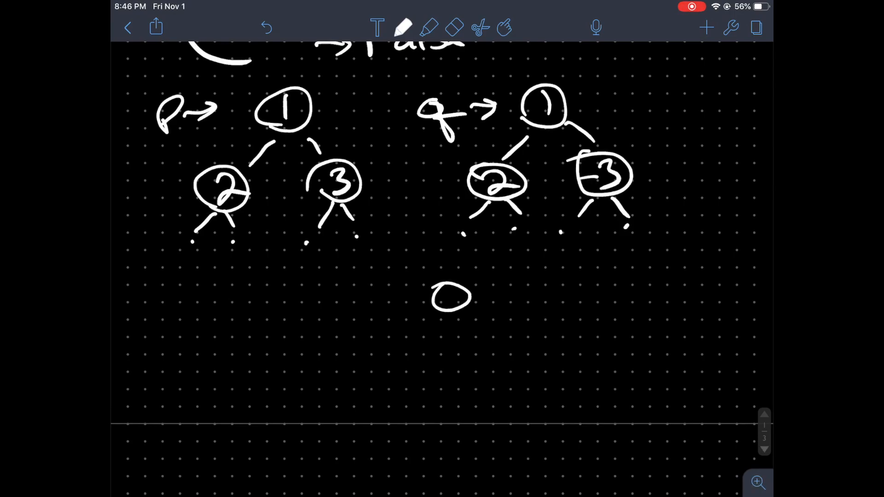
{"action": "left_click_drag", "start_coordinate": [165, 277], "coordinate": [168, 279]}
{"action": "left_click_drag", "start_coordinate": [161, 321], "coordinate": [188, 319]}
{"action": "left_click_drag", "start_coordinate": [448, 328], "coordinate": [481, 329]}
{"action": "scroll", "coordinate": [442, 249], "scroll_direction": "up", "scroll_amount": 8}
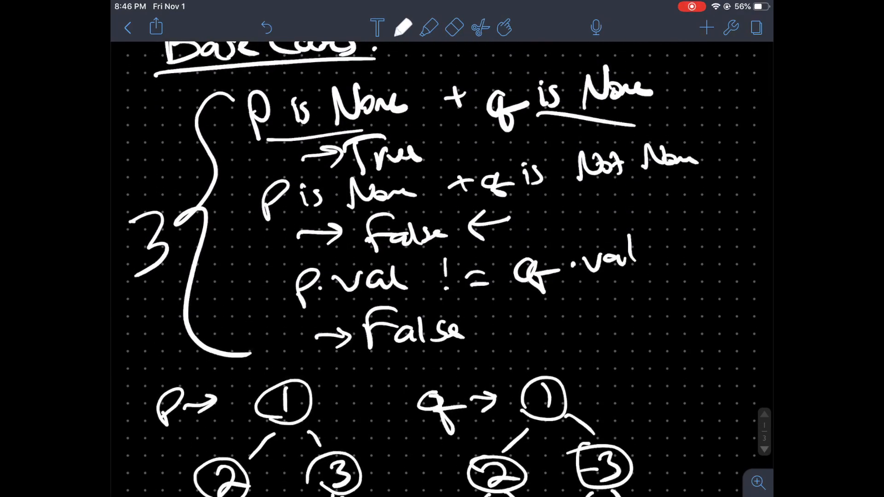
{"action": "scroll", "coordinate": [442, 249], "scroll_direction": "down", "scroll_amount": 8}
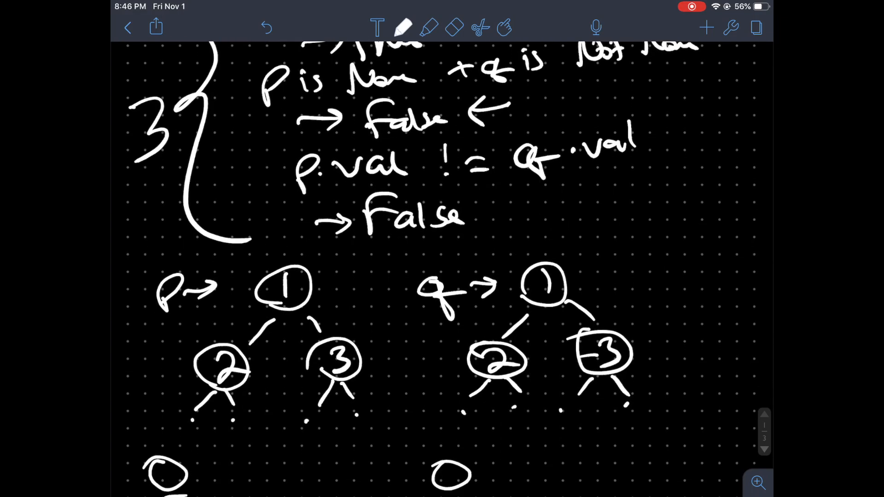
- Undo the stray 0 marks and add checkmarks below p's tree
{"action": "key", "text": "ctrl+z"}
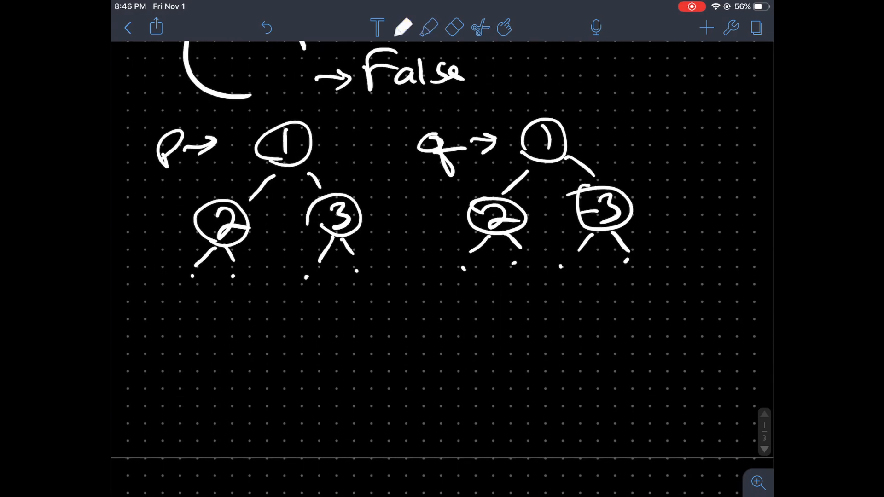
{"action": "scroll", "coordinate": [442, 249], "scroll_direction": "down", "scroll_amount": 3}
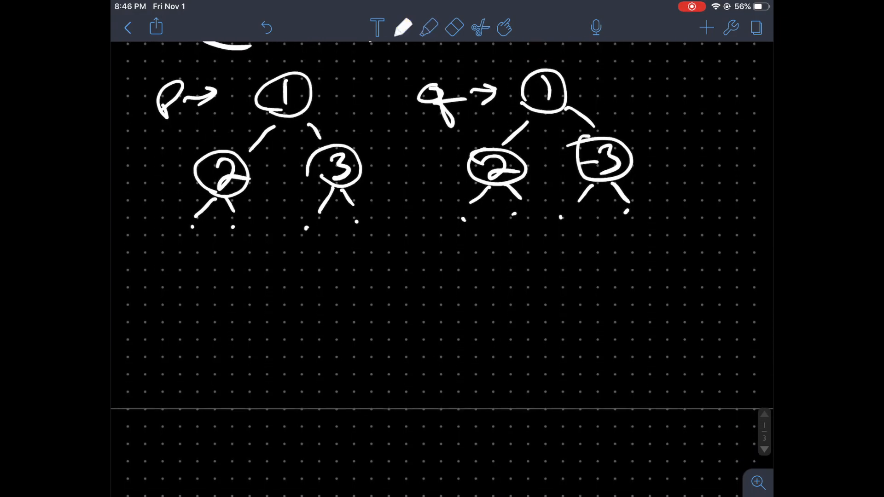
{"action": "left_click_drag", "start_coordinate": [345, 252], "coordinate": [398, 242]}
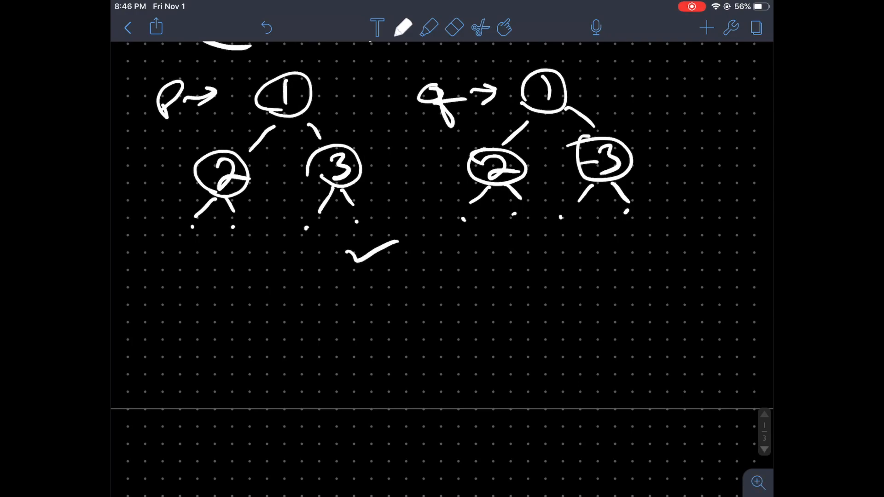
{"action": "left_click_drag", "start_coordinate": [357, 277], "coordinate": [411, 270]}
{"action": "left_click_drag", "start_coordinate": [360, 307], "coordinate": [417, 301]}
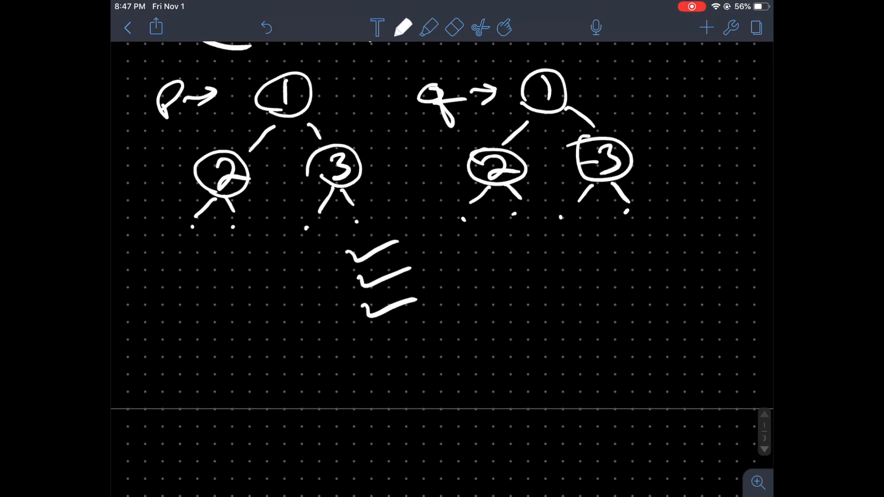
- Circle both left subtrees and write the boxed 'left sub tree' call below
{"action": "left_click_drag", "start_coordinate": [235, 142], "coordinate": [242, 146]}
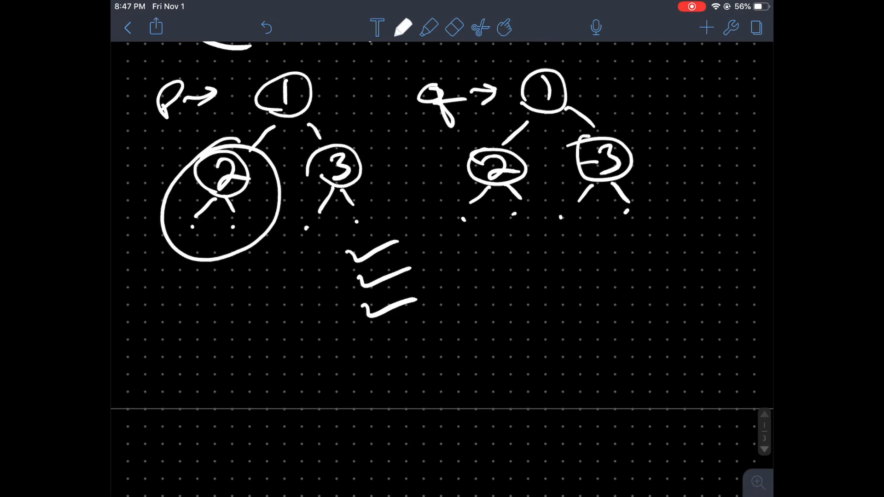
{"action": "mouse_move", "coordinate": [495, 126]}
{"action": "left_mouse_down"}
{"action": "mouse_move", "coordinate": [428, 173]}
{"action": "mouse_move", "coordinate": [494, 130]}
{"action": "left_mouse_up"}
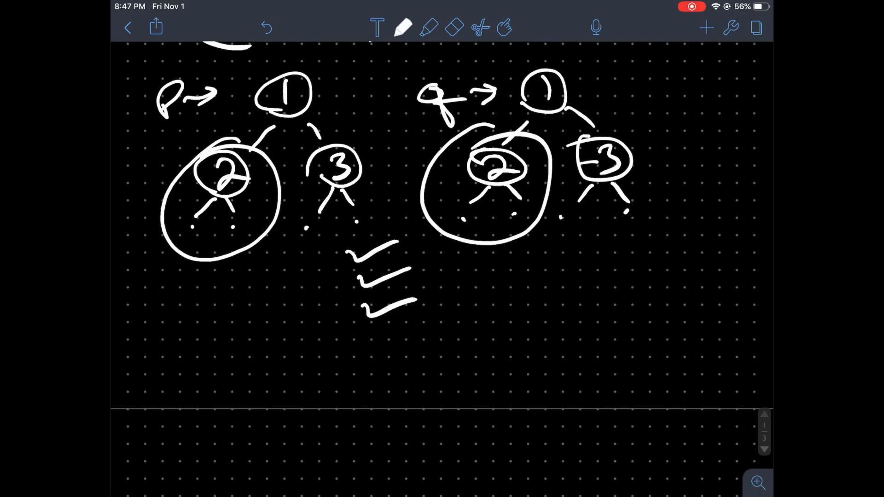
{"action": "mouse_move", "coordinate": [299, 349]}
{"action": "left_mouse_down"}
{"action": "mouse_move", "coordinate": [301, 387]}
{"action": "mouse_move", "coordinate": [545, 373]}
{"action": "left_mouse_up"}
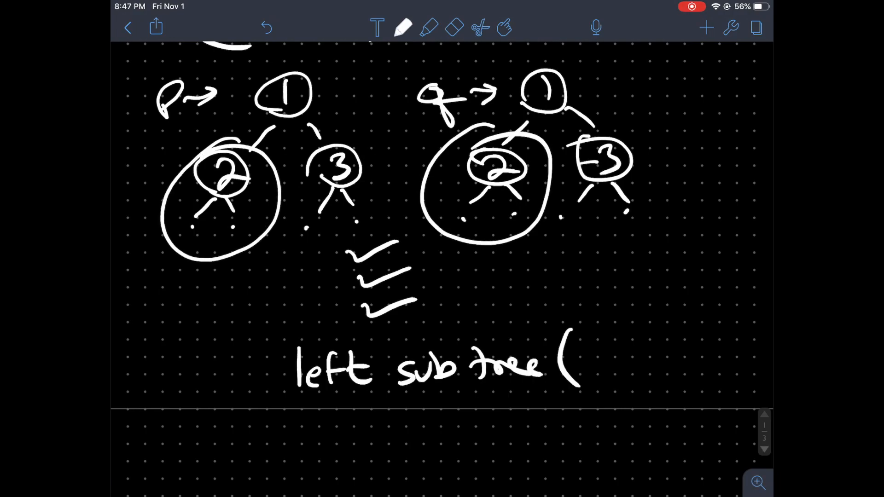
{"action": "left_click_drag", "start_coordinate": [573, 332], "coordinate": [622, 408]}
{"action": "left_click_drag", "start_coordinate": [663, 366], "coordinate": [718, 373]}
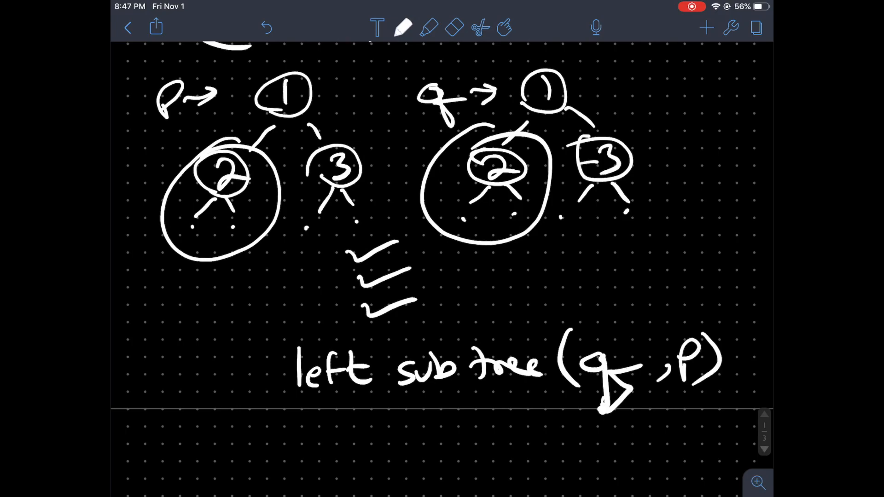
{"action": "scroll", "coordinate": [442, 249], "scroll_direction": "down", "scroll_amount": 1}
{"action": "left_click_drag", "start_coordinate": [132, 387], "coordinate": [263, 388]}
{"action": "left_click_drag", "start_coordinate": [311, 401], "coordinate": [578, 397]}
{"action": "mouse_move", "coordinate": [565, 360]}
{"action": "left_mouse_down"}
{"action": "mouse_move", "coordinate": [562, 298]}
{"action": "mouse_move", "coordinate": [286, 297]}
{"action": "mouse_move", "coordinate": [435, 370]}
{"action": "left_mouse_up"}
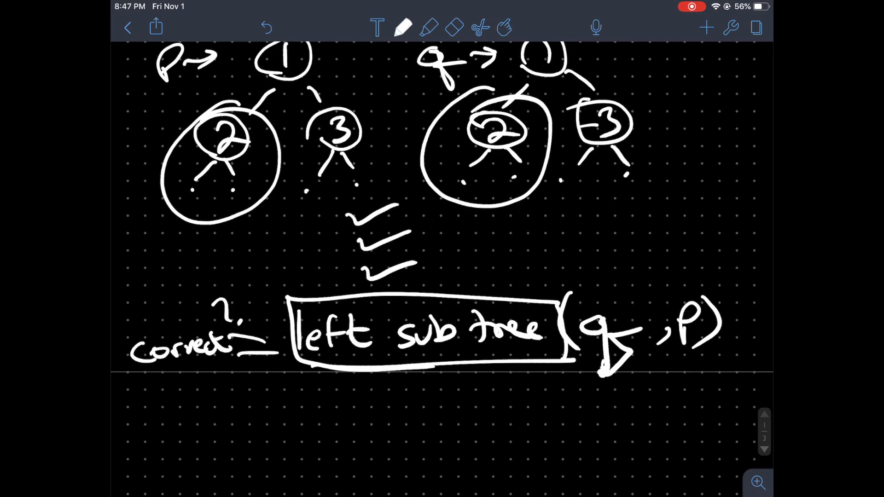
- Circle both right subtrees and start writing the 'right subtree' call
{"action": "left_click_drag", "start_coordinate": [332, 97], "coordinate": [359, 221]}
{"action": "left_click_drag", "start_coordinate": [574, 104], "coordinate": [581, 111]}
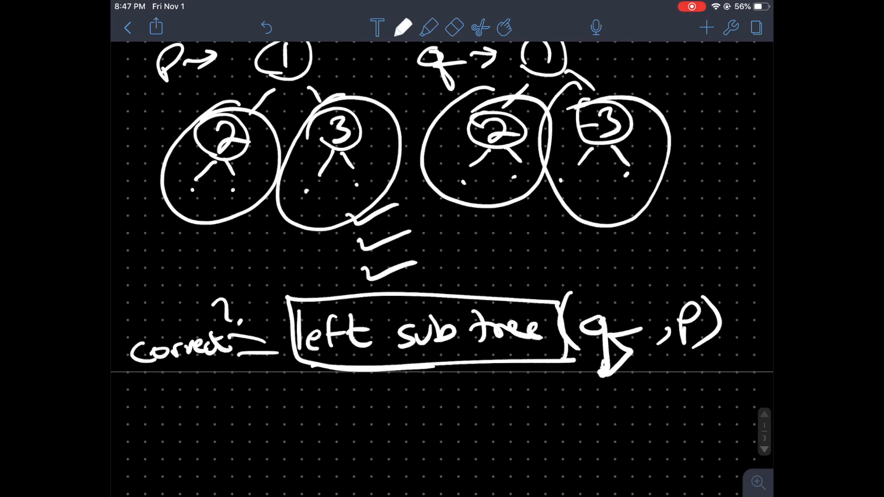
{"action": "mouse_move", "coordinate": [317, 432]}
{"action": "left_mouse_down"}
{"action": "mouse_move", "coordinate": [325, 414]}
{"action": "mouse_move", "coordinate": [339, 432]}
{"action": "mouse_move", "coordinate": [466, 425]}
{"action": "mouse_move", "coordinate": [552, 380]}
{"action": "mouse_move", "coordinate": [578, 425]}
{"action": "left_mouse_up"}
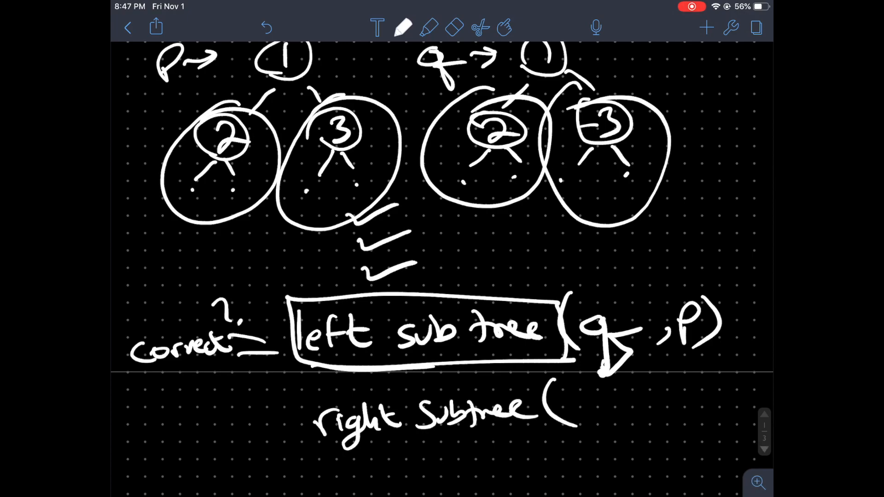
- Complete the arguments (q.left, p.left) and (p.right, q.right) and box 'right subtree'
{"action": "mouse_move", "coordinate": [611, 321]}
{"action": "left_mouse_down"}
{"action": "mouse_move", "coordinate": [698, 268]}
{"action": "mouse_move", "coordinate": [732, 273]}
{"action": "left_mouse_up"}
{"action": "mouse_move", "coordinate": [570, 390]}
{"action": "left_mouse_down"}
{"action": "mouse_move", "coordinate": [583, 422]}
{"action": "mouse_move", "coordinate": [606, 393]}
{"action": "mouse_move", "coordinate": [648, 408]}
{"action": "left_mouse_up"}
{"action": "left_click_drag", "start_coordinate": [658, 387], "coordinate": [694, 418]}
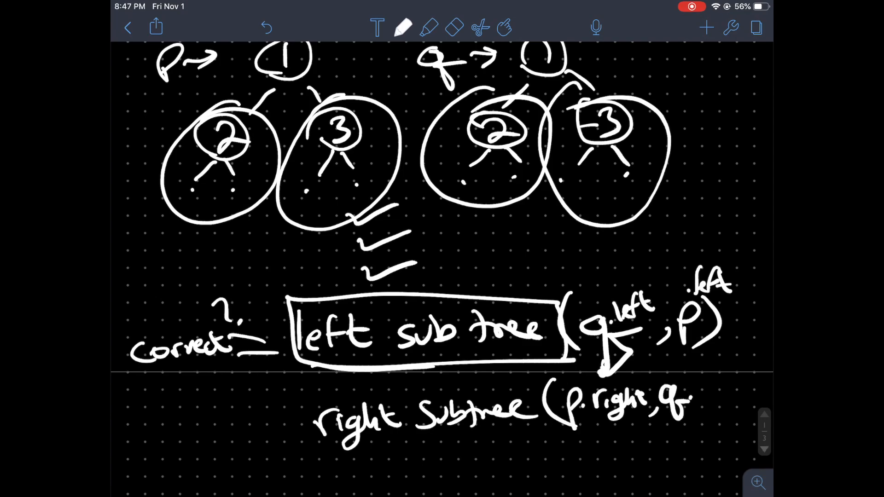
{"action": "mouse_move", "coordinate": [696, 385]}
{"action": "left_mouse_down"}
{"action": "mouse_move", "coordinate": [708, 400]}
{"action": "mouse_move", "coordinate": [747, 398]}
{"action": "left_mouse_up"}
{"action": "left_click_drag", "start_coordinate": [750, 377], "coordinate": [753, 411]}
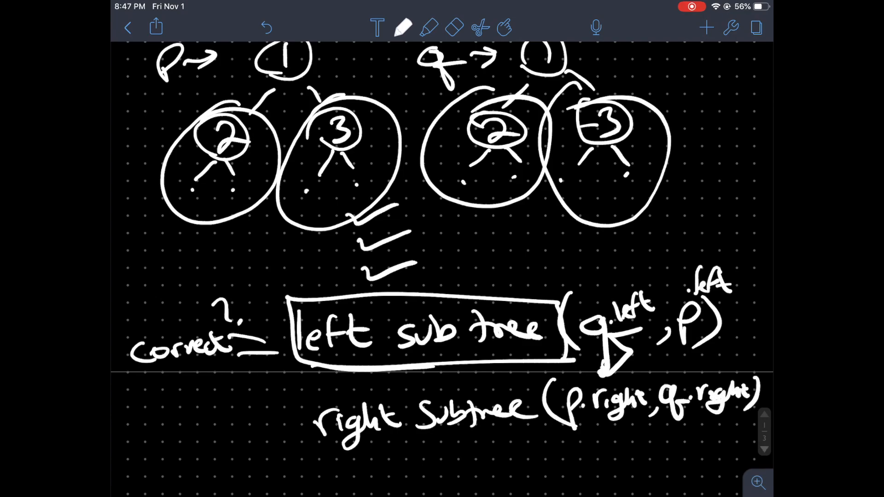
{"action": "mouse_move", "coordinate": [325, 453]}
{"action": "left_mouse_down"}
{"action": "mouse_move", "coordinate": [546, 453]}
{"action": "mouse_move", "coordinate": [512, 387]}
{"action": "mouse_move", "coordinate": [304, 455]}
{"action": "left_mouse_up"}
{"action": "scroll", "coordinate": [443, 276], "scroll_direction": "up", "scroll_amount": 3}
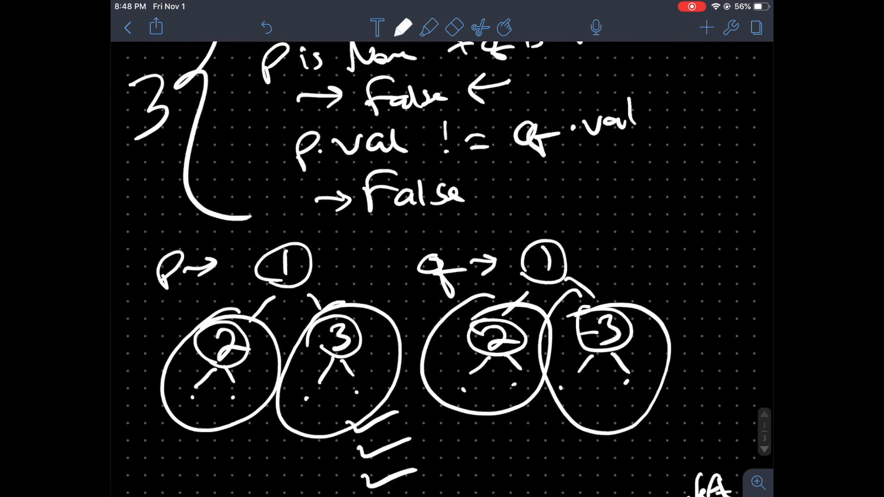
{"action": "scroll", "coordinate": [443, 276], "scroll_direction": "down", "scroll_amount": 6}
- Scribble out 'correct' and label the recursive results 'left =' and 'right ='
{"action": "mouse_move", "coordinate": [155, 284]}
{"action": "left_mouse_down"}
{"action": "mouse_move", "coordinate": [166, 305]}
{"action": "mouse_move", "coordinate": [256, 279]}
{"action": "left_mouse_up"}
{"action": "mouse_move", "coordinate": [145, 208]}
{"action": "left_mouse_down"}
{"action": "mouse_move", "coordinate": [215, 197]}
{"action": "mouse_move", "coordinate": [190, 200]}
{"action": "left_mouse_up"}
{"action": "mouse_move", "coordinate": [124, 166]}
{"action": "left_mouse_down"}
{"action": "mouse_move", "coordinate": [149, 183]}
{"action": "mouse_move", "coordinate": [194, 173]}
{"action": "left_mouse_up"}
{"action": "left_click_drag", "start_coordinate": [128, 190], "coordinate": [197, 173]}
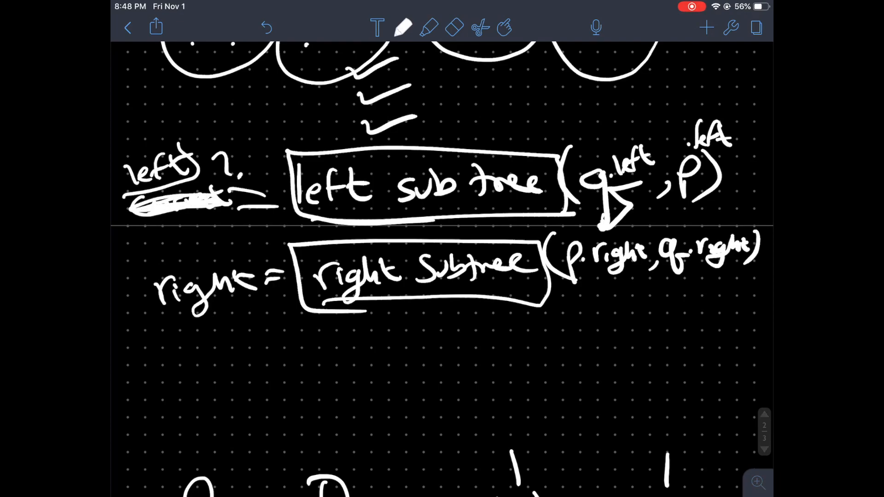
- Box the left and right labels, then circle the 3 beside the Base Cases brace
{"action": "left_click_drag", "start_coordinate": [181, 139], "coordinate": [114, 197]}
{"action": "left_click_drag", "start_coordinate": [166, 321], "coordinate": [261, 307]}
{"action": "left_click_drag", "start_coordinate": [225, 253], "coordinate": [262, 308]}
{"action": "mouse_move", "coordinate": [221, 254]}
{"action": "left_mouse_down"}
{"action": "mouse_move", "coordinate": [131, 283]}
{"action": "mouse_move", "coordinate": [207, 319]}
{"action": "left_mouse_up"}
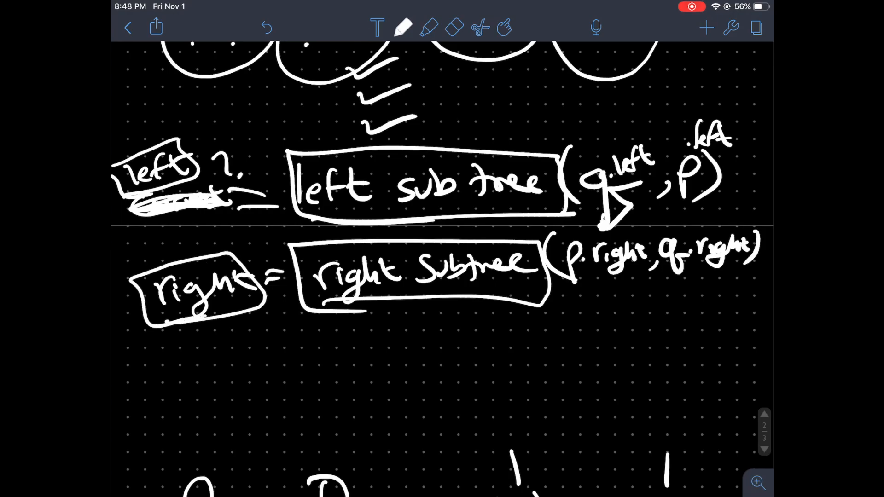
{"action": "scroll", "coordinate": [442, 276], "scroll_direction": "up", "scroll_amount": 5}
{"action": "scroll", "coordinate": [442, 277], "scroll_direction": "up", "scroll_amount": 5}
{"action": "scroll", "coordinate": [442, 277], "scroll_direction": "up", "scroll_amount": 5}
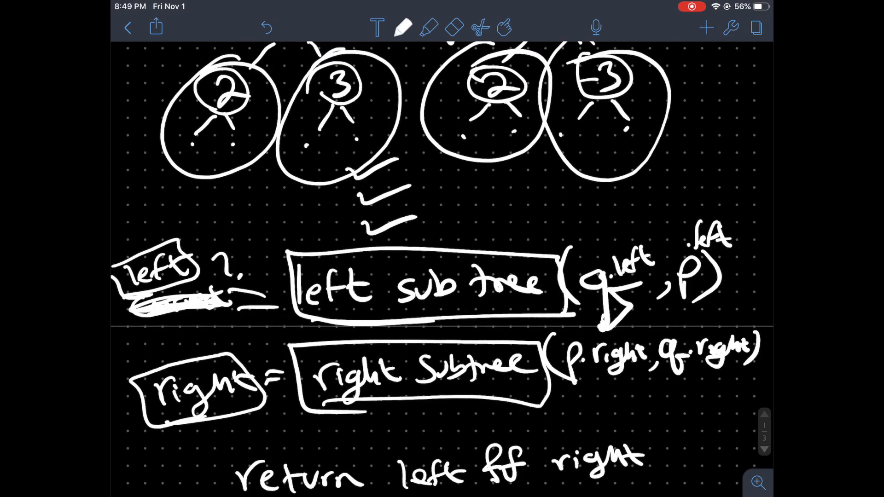
{"action": "scroll", "coordinate": [443, 249], "scroll_direction": "up", "scroll_amount": 5}
{"action": "scroll", "coordinate": [442, 249], "scroll_direction": "up", "scroll_amount": 5}
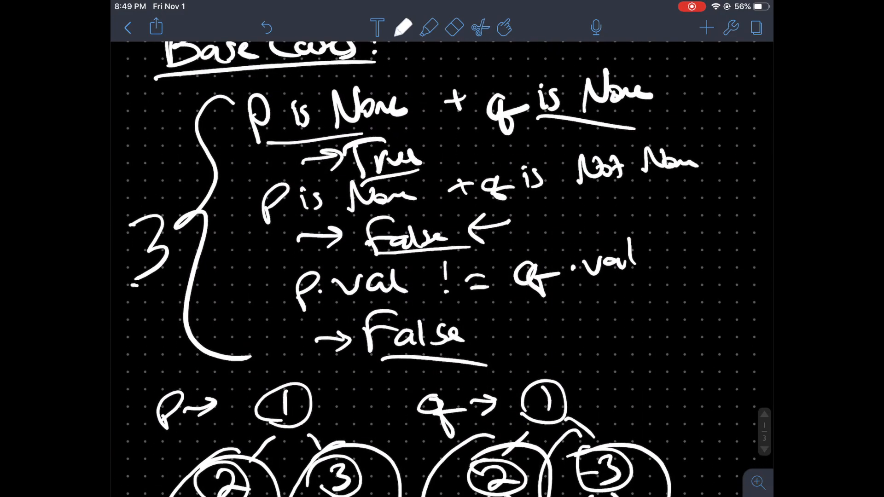
{"action": "left_click_drag", "start_coordinate": [134, 285], "coordinate": [132, 284]}
{"action": "scroll", "coordinate": [442, 249], "scroll_direction": "down", "scroll_amount": 8}
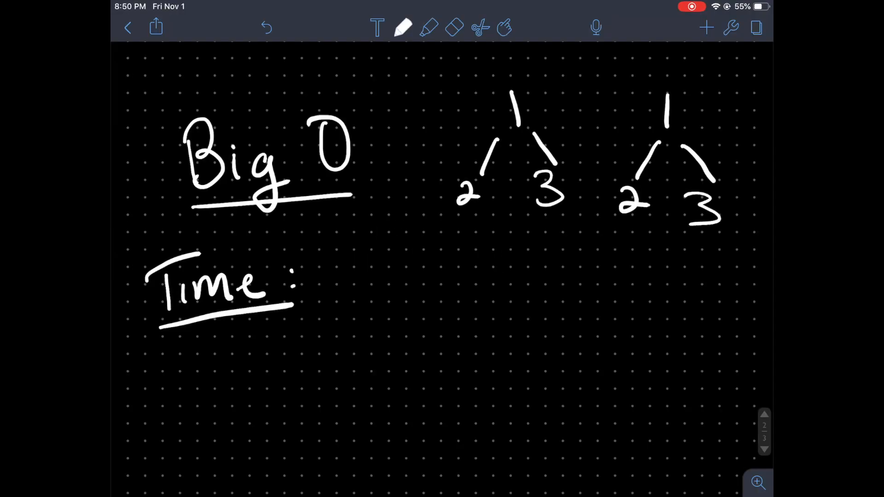
- Circle both example trees, join them with a double arrow, and label their sizes n and m
{"action": "left_click_drag", "start_coordinate": [498, 87], "coordinate": [463, 86]}
{"action": "mouse_move", "coordinate": [663, 78]}
{"action": "left_mouse_down"}
{"action": "mouse_move", "coordinate": [732, 132]}
{"action": "mouse_move", "coordinate": [663, 75]}
{"action": "left_mouse_up"}
{"action": "left_click_drag", "start_coordinate": [577, 100], "coordinate": [611, 103]}
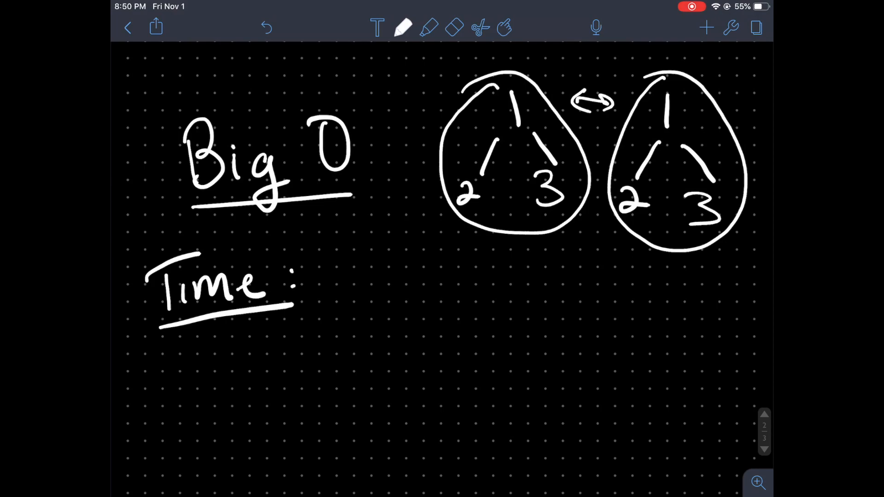
{"action": "left_click_drag", "start_coordinate": [501, 254], "coordinate": [536, 266]}
{"action": "left_click_drag", "start_coordinate": [637, 261], "coordinate": [673, 276]}
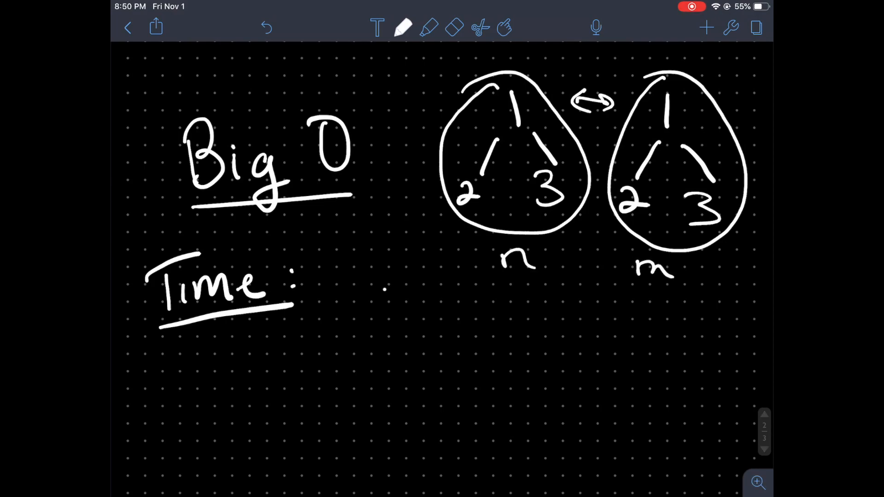
- Write the time complexity after 'Time:' as O(n+m)
{"action": "left_click_drag", "start_coordinate": [387, 291], "coordinate": [383, 294]}
{"action": "mouse_move", "coordinate": [447, 290]}
{"action": "left_mouse_down"}
{"action": "mouse_move", "coordinate": [477, 345]}
{"action": "mouse_move", "coordinate": [532, 319]}
{"action": "mouse_move", "coordinate": [517, 334]}
{"action": "mouse_move", "coordinate": [578, 332]}
{"action": "left_mouse_up"}
{"action": "left_click_drag", "start_coordinate": [580, 295], "coordinate": [573, 340]}
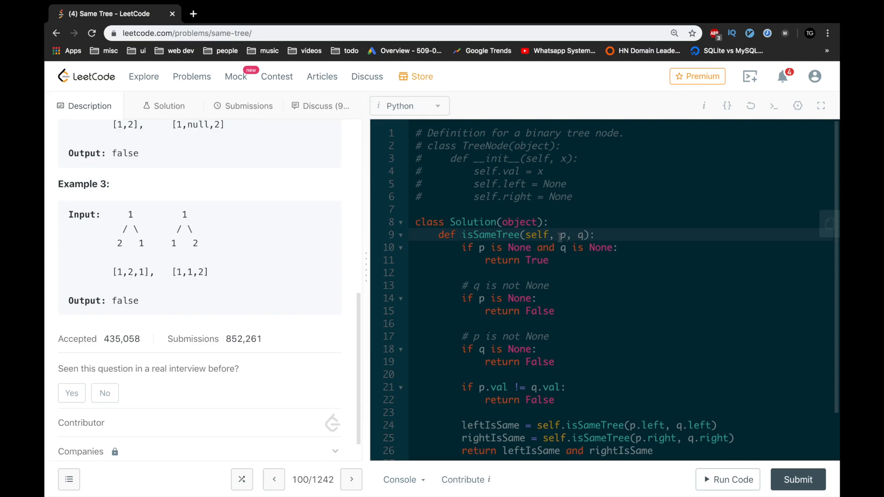
- Review the isSameTree signature and first base case returning True
{"action": "double_click", "coordinate": [582, 235]}
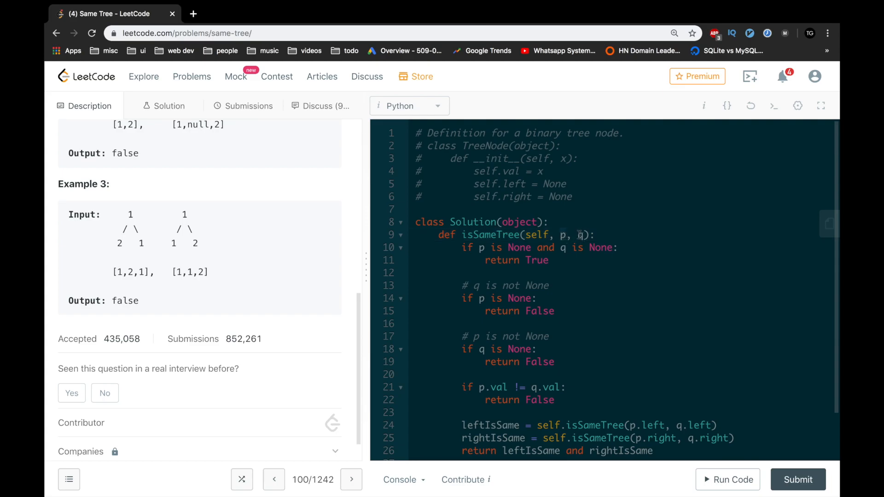
{"action": "left_click", "coordinate": [586, 234]}
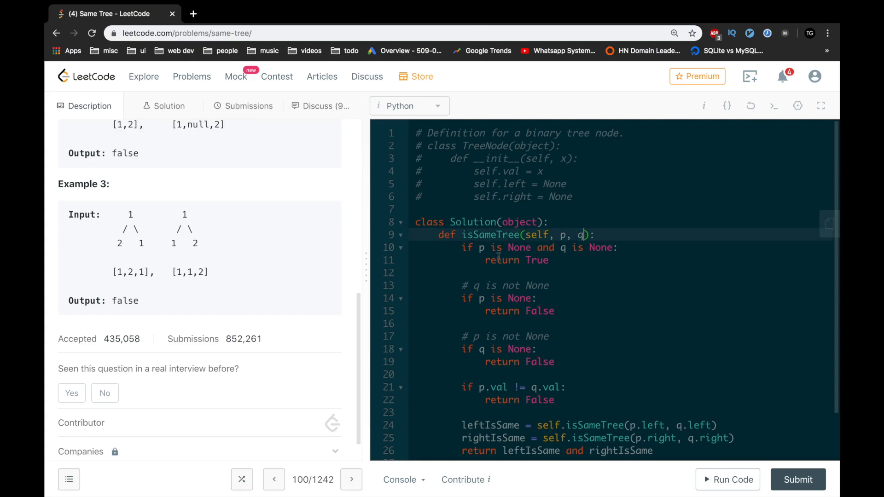
{"action": "left_click", "coordinate": [479, 248]}
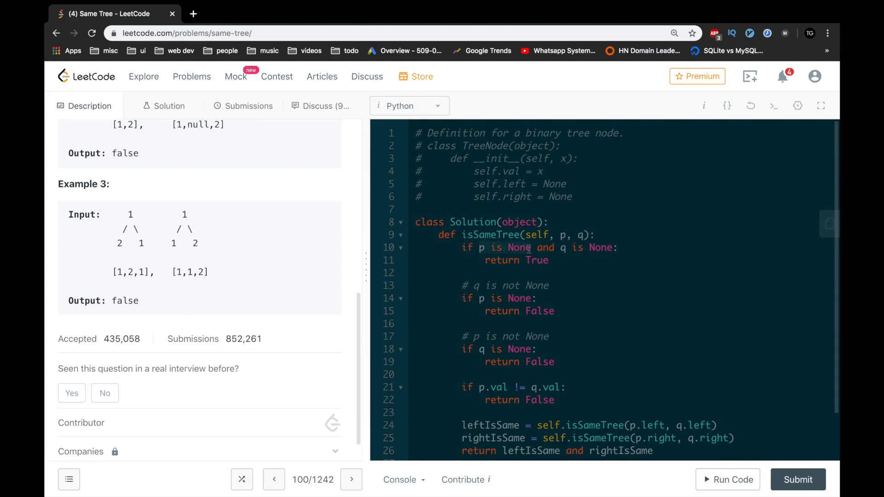
{"action": "left_click", "coordinate": [606, 248]}
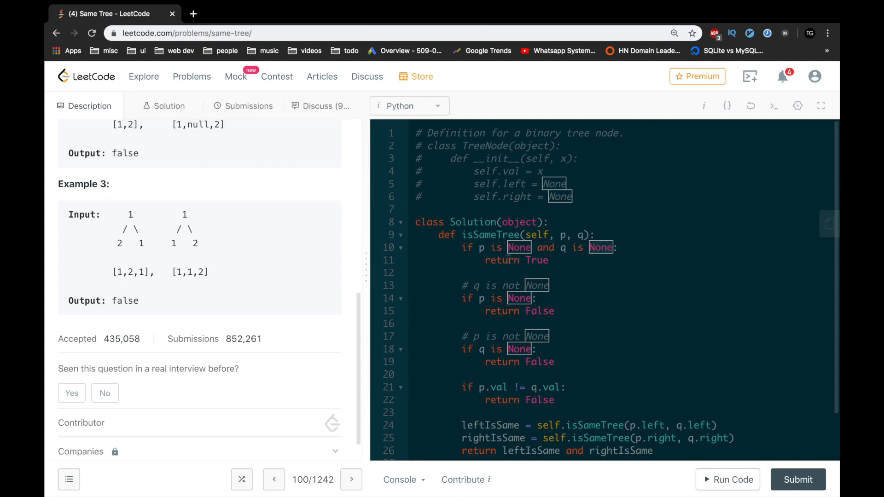
{"action": "double_click", "coordinate": [542, 260]}
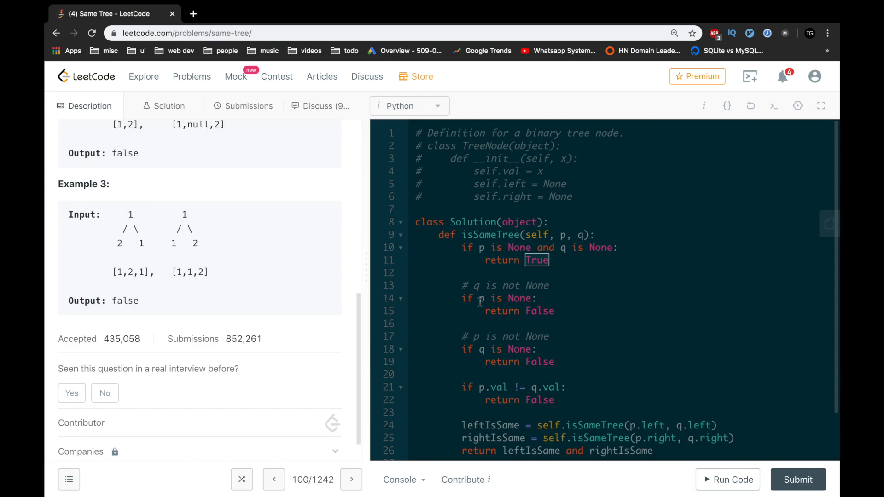
- Review the None checks returning False and highlight every return statement
{"action": "left_click_drag", "start_coordinate": [473, 287], "coordinate": [549, 286]}
{"action": "double_click", "coordinate": [540, 311]}
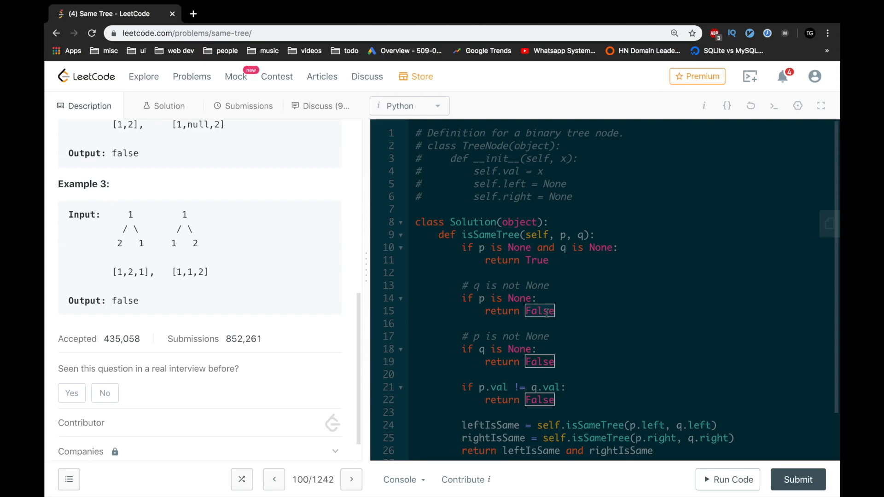
{"action": "left_click", "coordinate": [482, 349]}
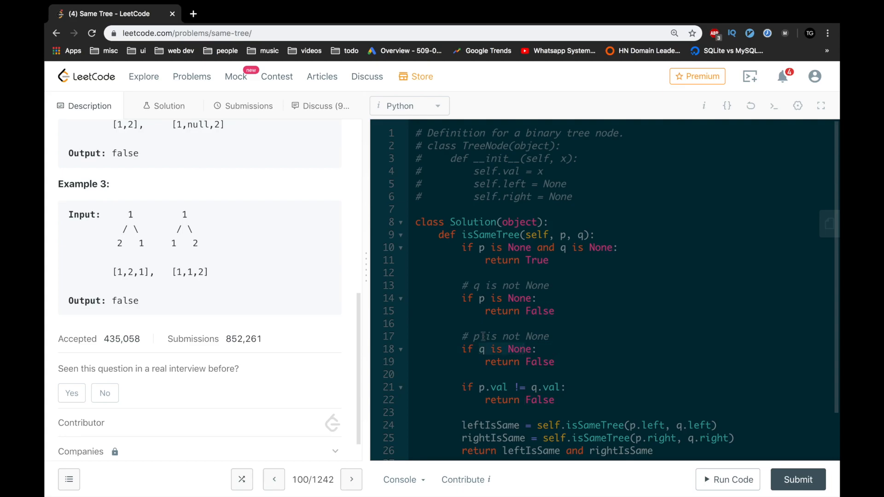
{"action": "left_click", "coordinate": [483, 336]}
{"action": "double_click", "coordinate": [495, 358]}
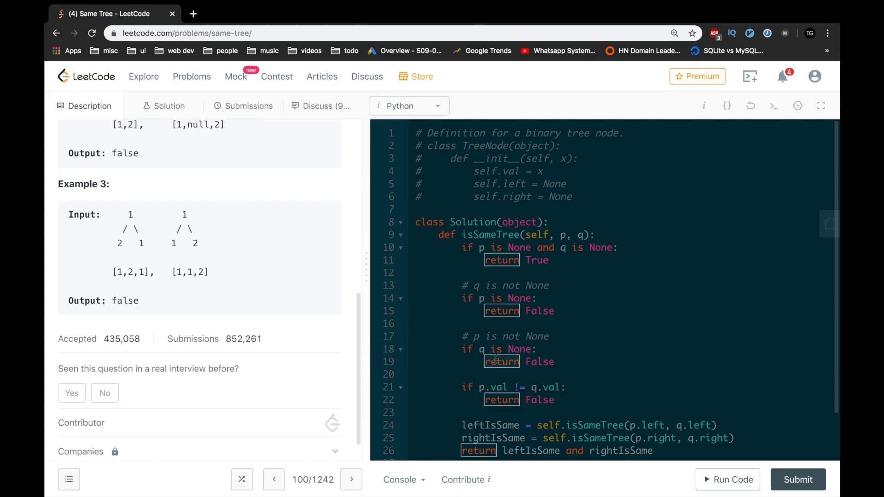
{"action": "scroll", "coordinate": [494, 358], "scroll_direction": "down", "scroll_amount": 1}
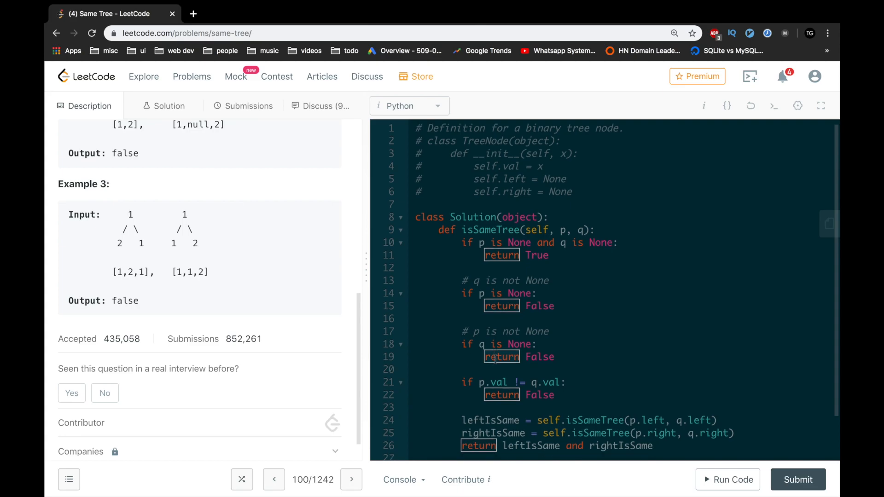
{"action": "double_click", "coordinate": [497, 379]}
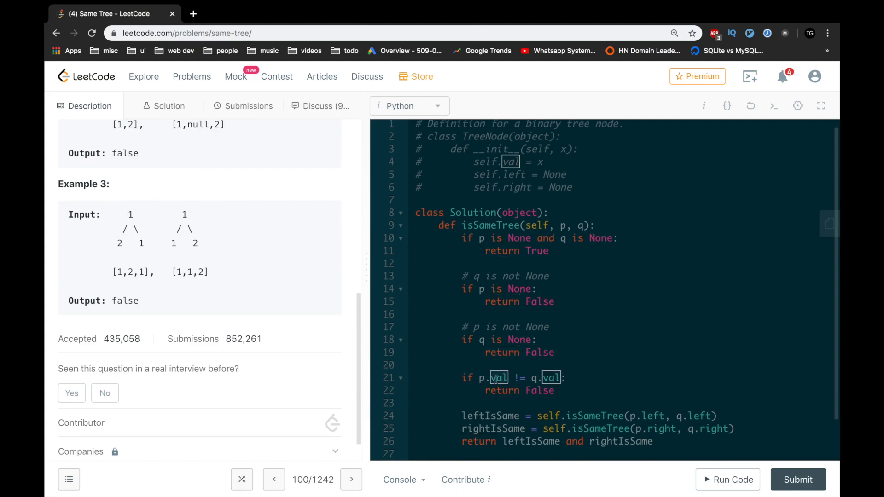
{"action": "left_click", "coordinate": [563, 379]}
{"action": "left_click", "coordinate": [480, 378]}
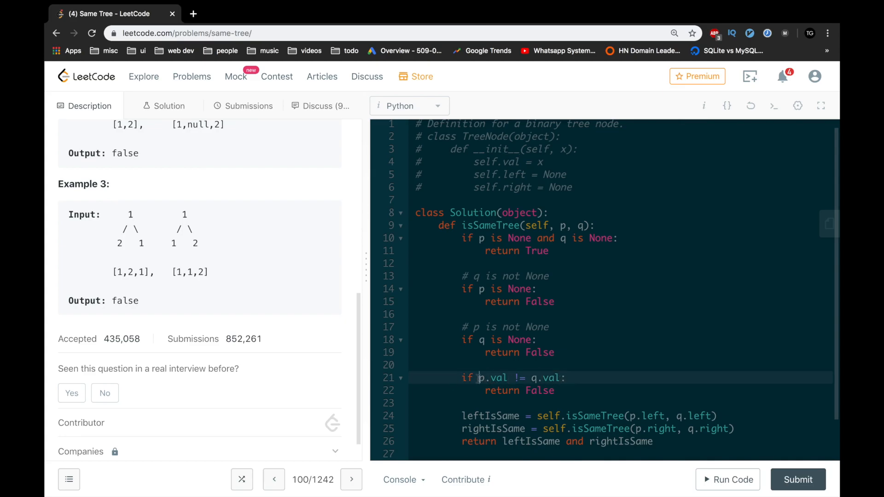
{"action": "double_click", "coordinate": [490, 379]}
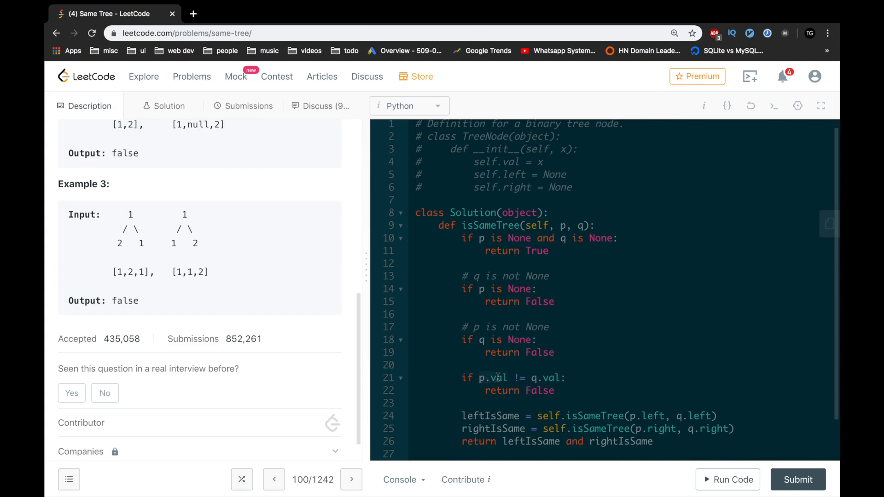
{"action": "double_click", "coordinate": [539, 378]}
{"action": "double_click", "coordinate": [543, 391]}
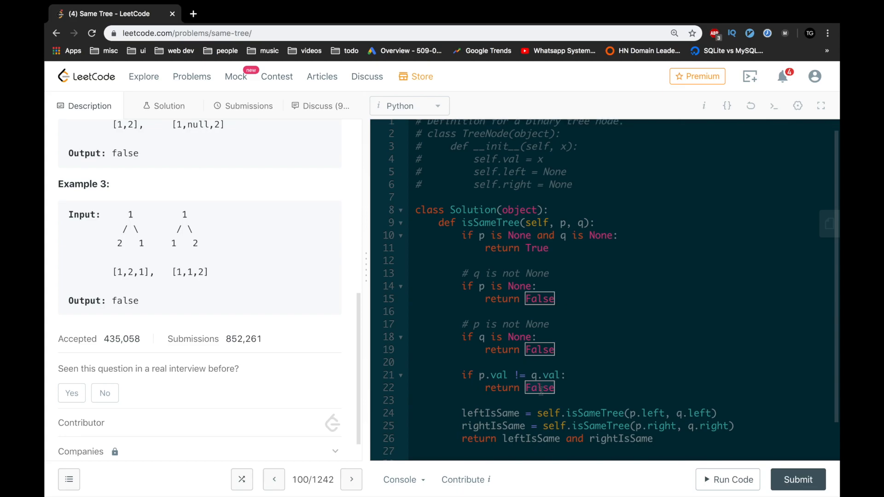
{"action": "scroll", "coordinate": [541, 390], "scroll_direction": "down", "scroll_amount": 1}
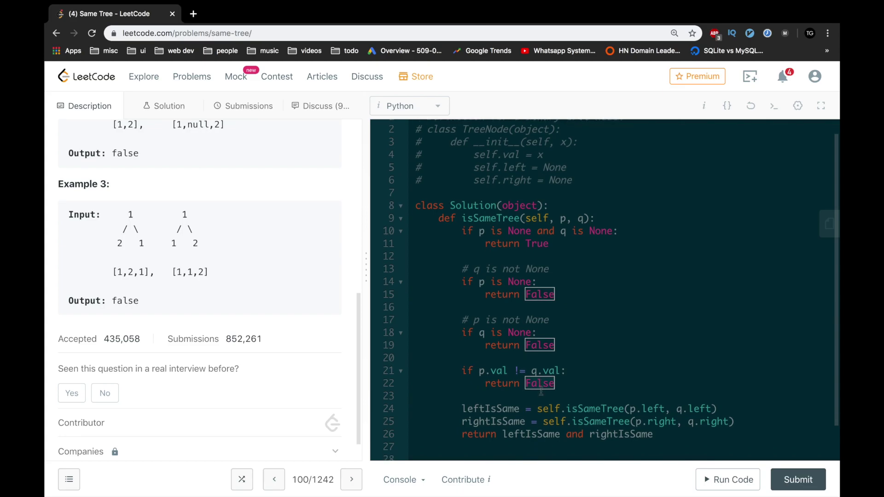
{"action": "double_click", "coordinate": [490, 409]}
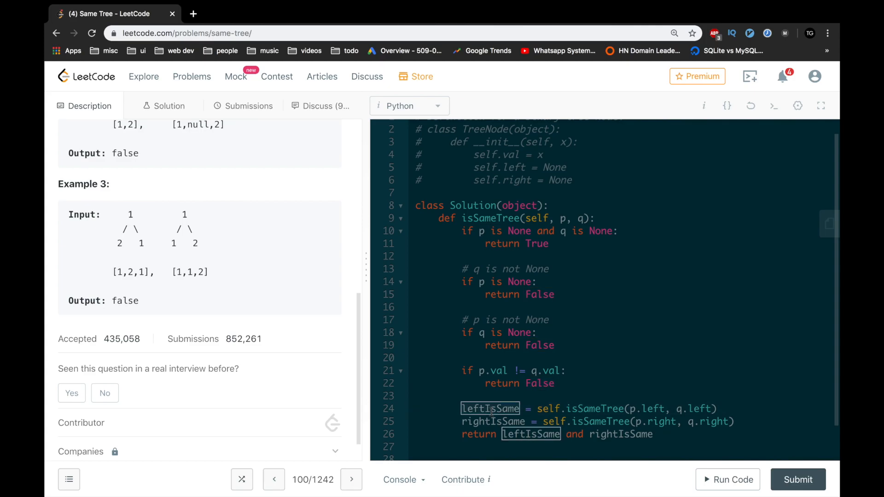
{"action": "left_click", "coordinate": [634, 409]}
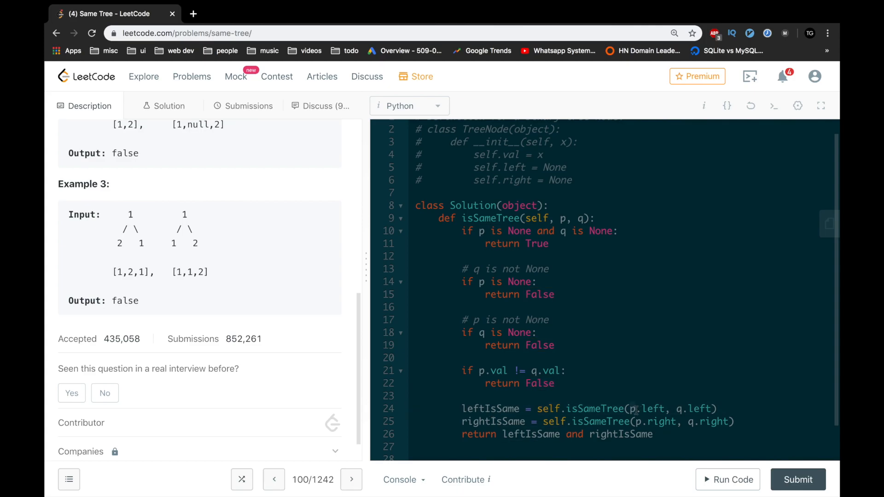
{"action": "left_click_drag", "start_coordinate": [676, 409], "coordinate": [681, 409]}
{"action": "double_click", "coordinate": [591, 409]}
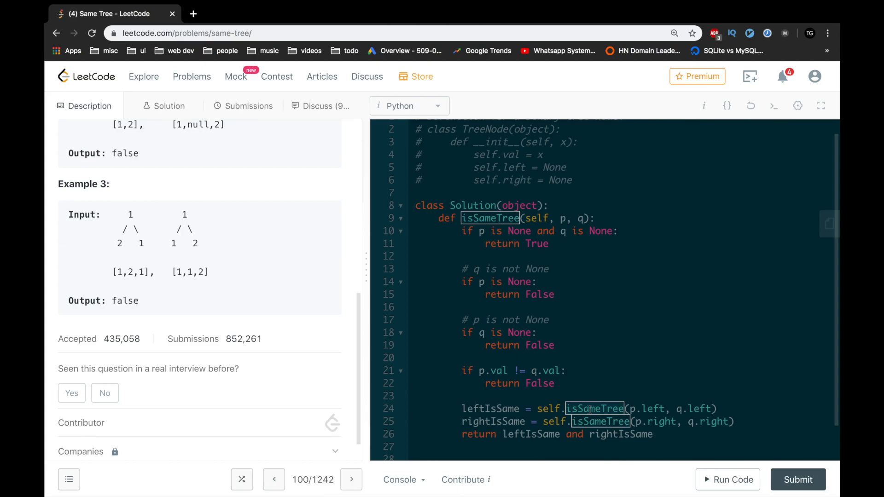
{"action": "left_click", "coordinate": [480, 426]}
{"action": "double_click", "coordinate": [480, 423]}
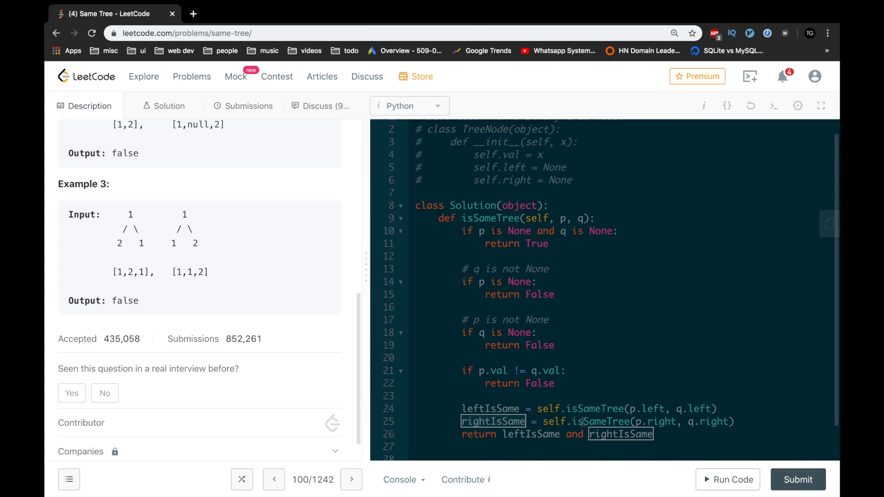
{"action": "left_click", "coordinate": [634, 422]}
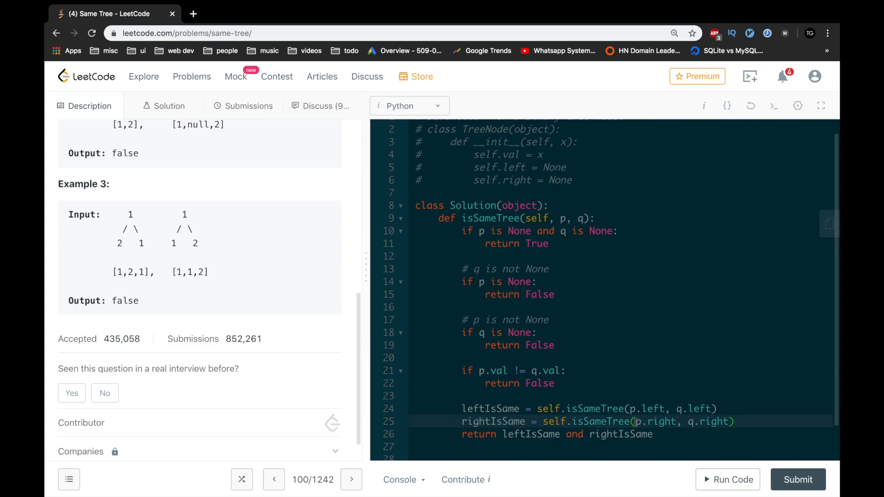
{"action": "double_click", "coordinate": [711, 422]}
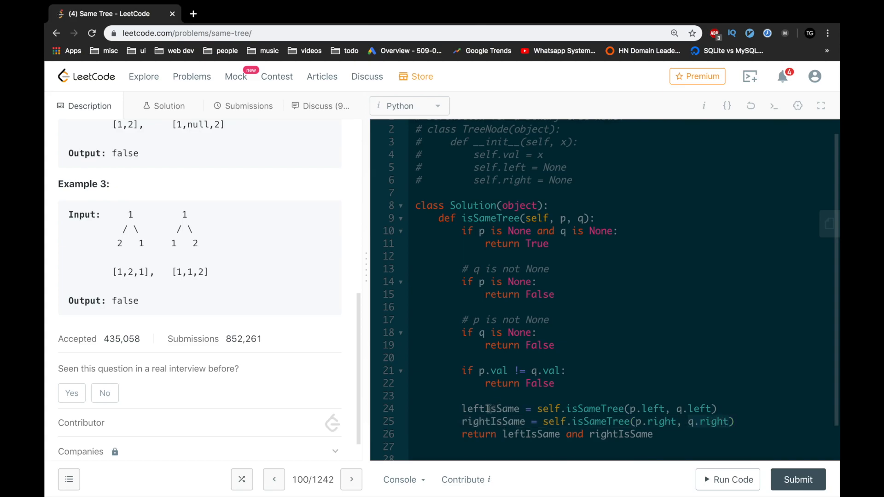
{"action": "double_click", "coordinate": [487, 408]}
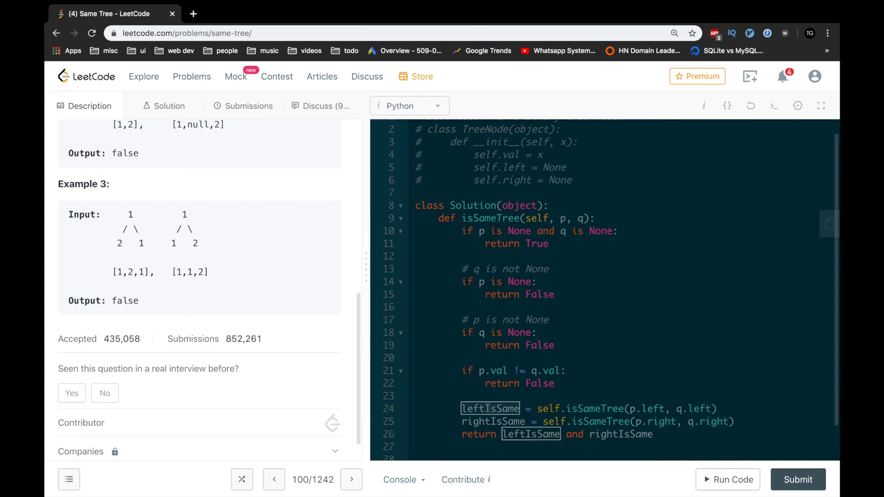
{"action": "double_click", "coordinate": [486, 421]}
{"action": "left_click", "coordinate": [484, 408]}
{"action": "double_click", "coordinate": [486, 409]}
{"action": "double_click", "coordinate": [477, 433]}
{"action": "scroll", "coordinate": [475, 435], "scroll_direction": "down", "scroll_amount": 1}
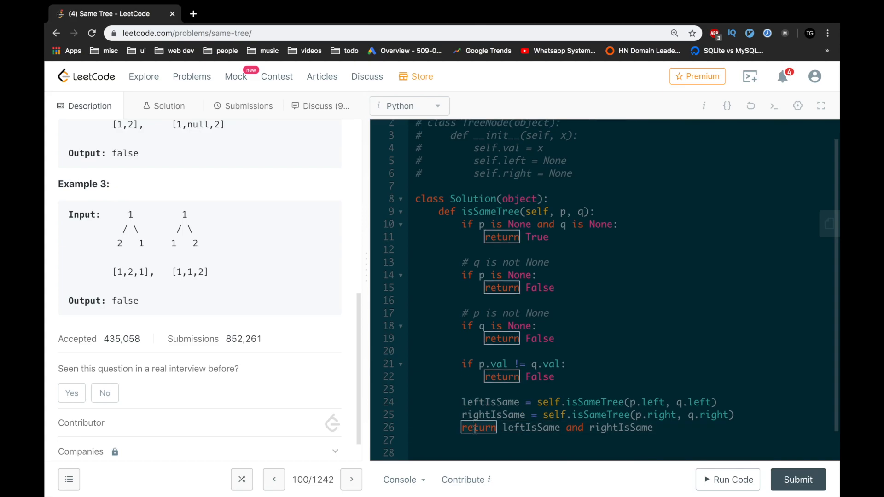
{"action": "double_click", "coordinate": [527, 428]}
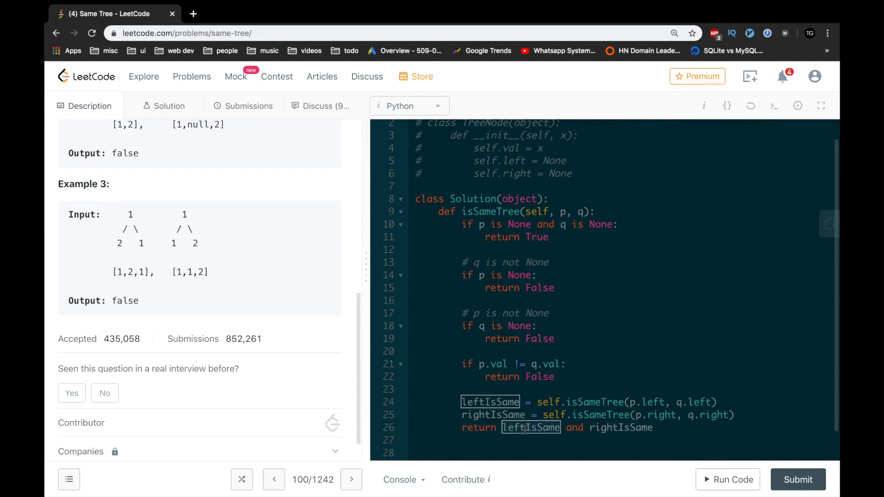
{"action": "left_click", "coordinate": [642, 417]}
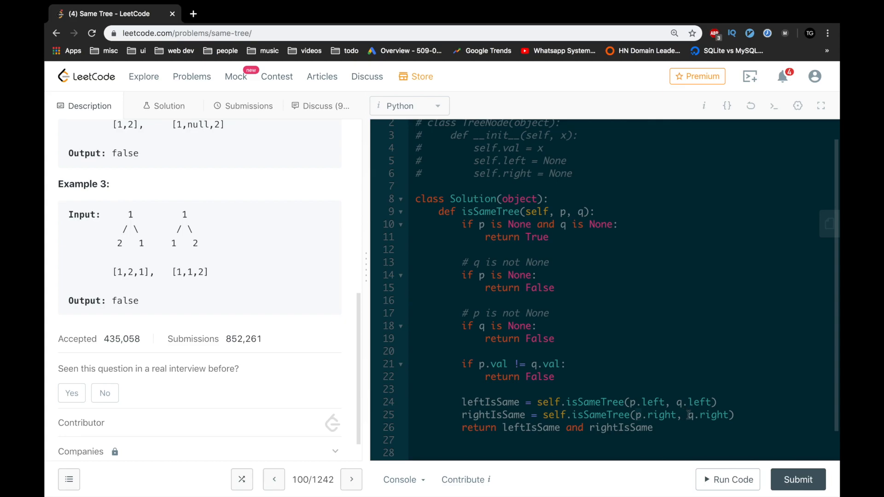
{"action": "left_click", "coordinate": [618, 429]}
{"action": "double_click", "coordinate": [618, 429]}
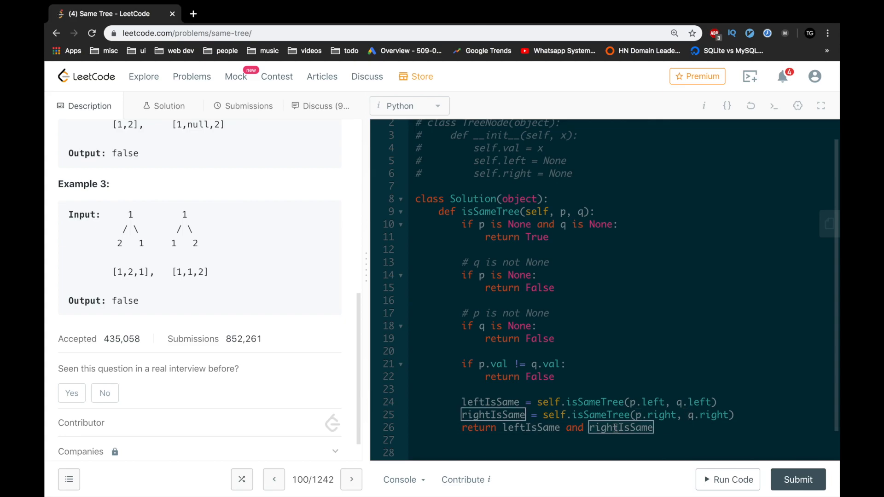
- Submit isSameTree, see it Accepted in 20 ms, and mark the earlier 12 ms run
{"action": "left_click", "coordinate": [798, 479]}
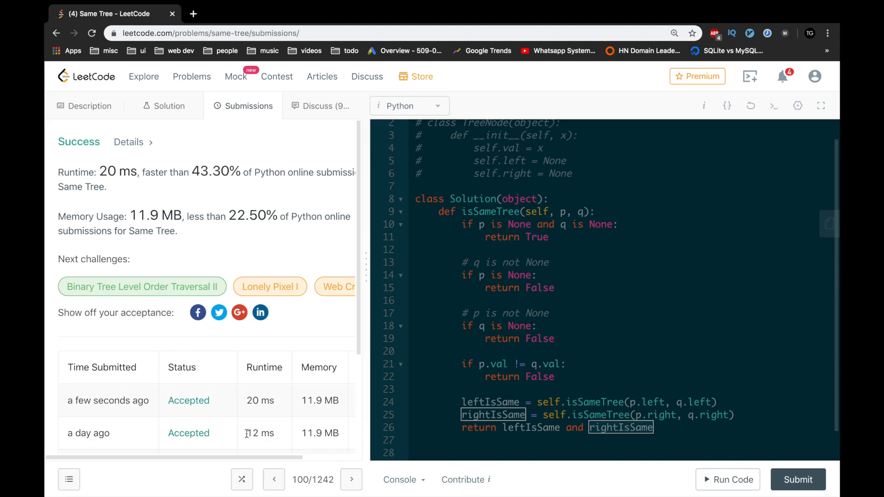
{"action": "left_click_drag", "start_coordinate": [247, 433], "coordinate": [273, 433]}
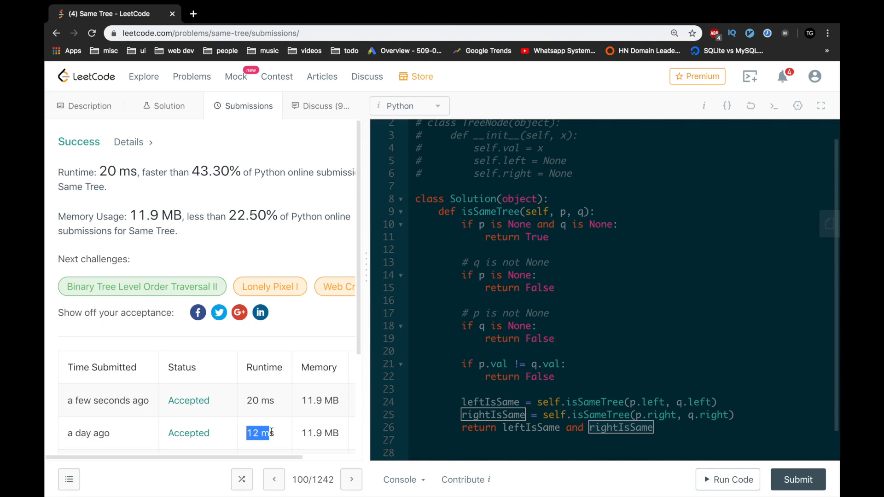